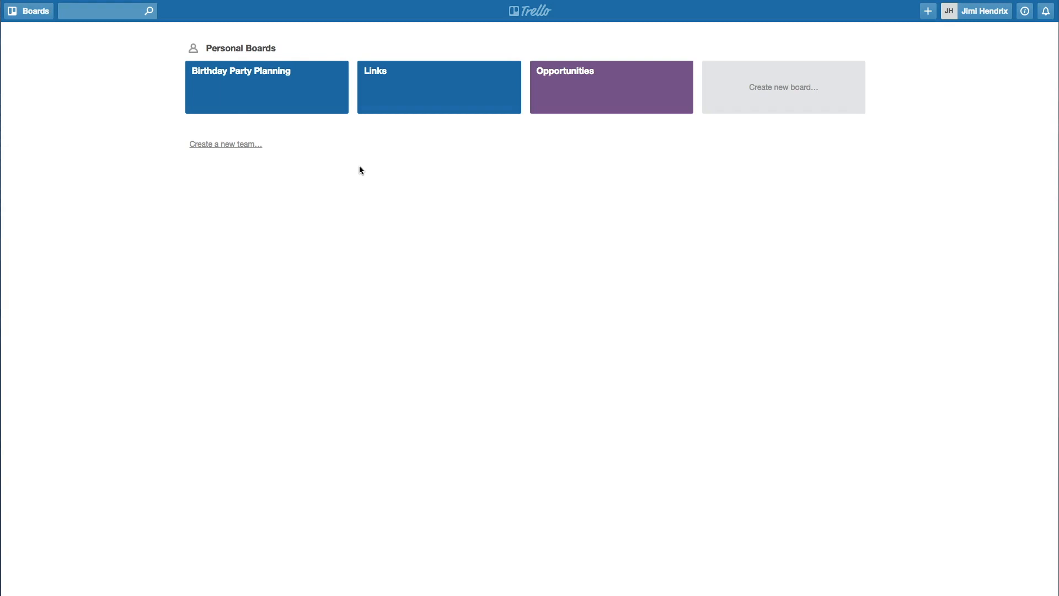
From the Links board, copy the Template - Recruiters board into a new board titled 'Recruiters'
{"action": "left_click", "coordinate": [391, 84]}
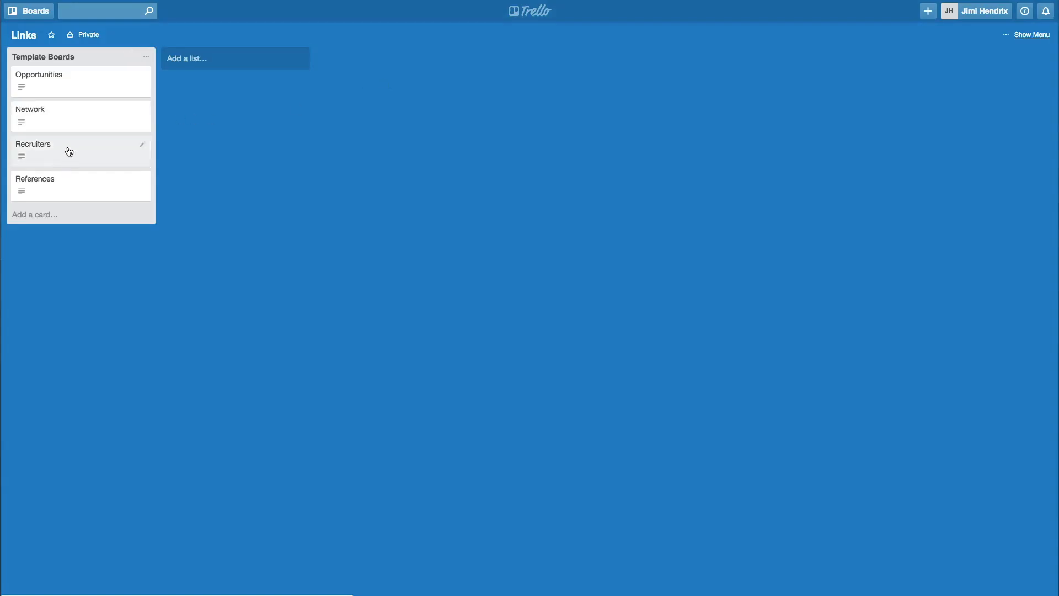
{"action": "left_click", "coordinate": [69, 151]}
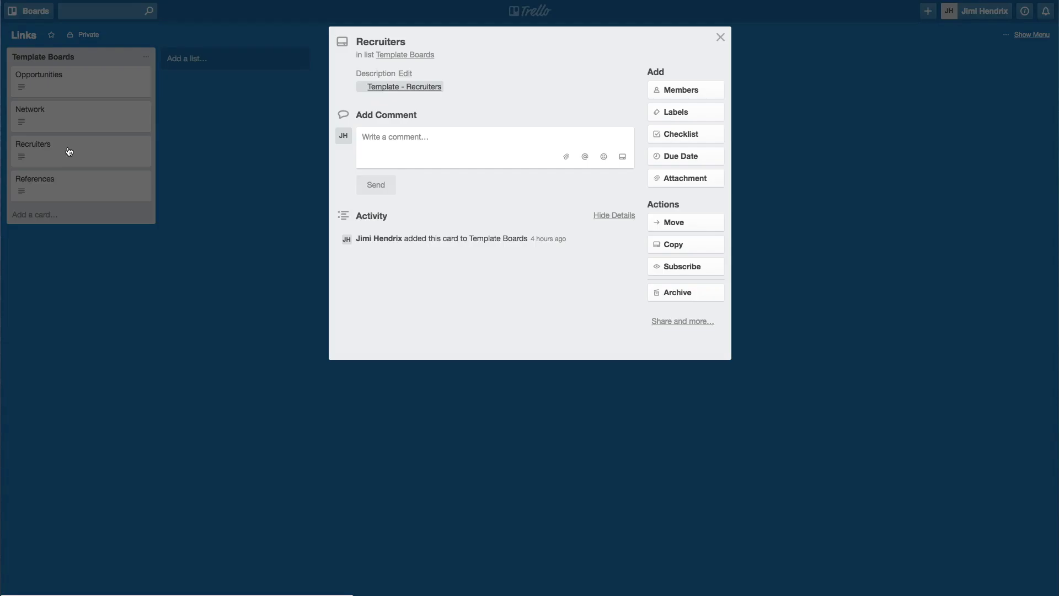
{"action": "left_click", "coordinate": [401, 89]}
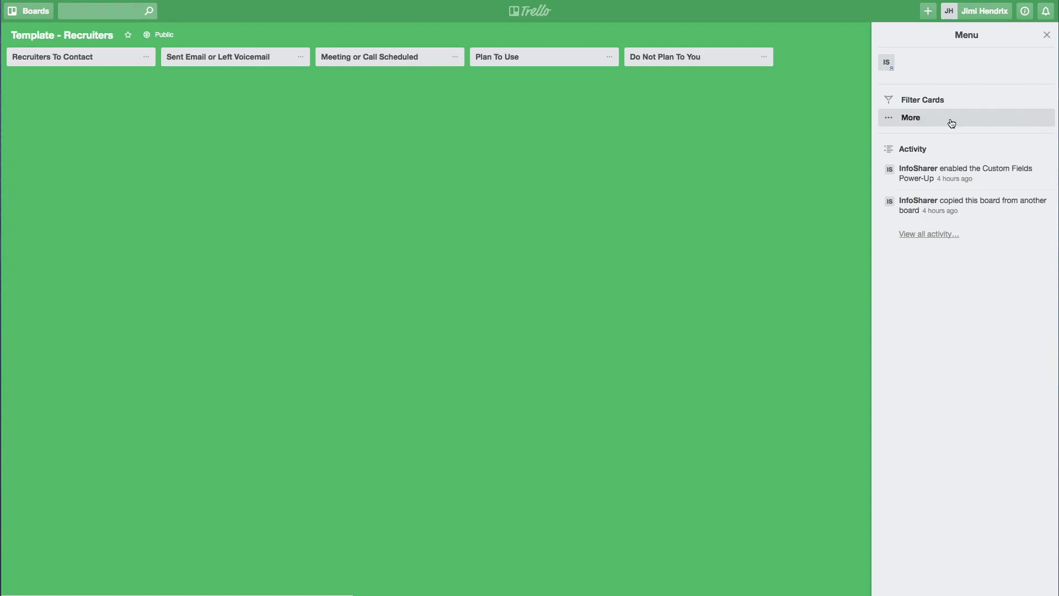
{"action": "left_click", "coordinate": [920, 118]}
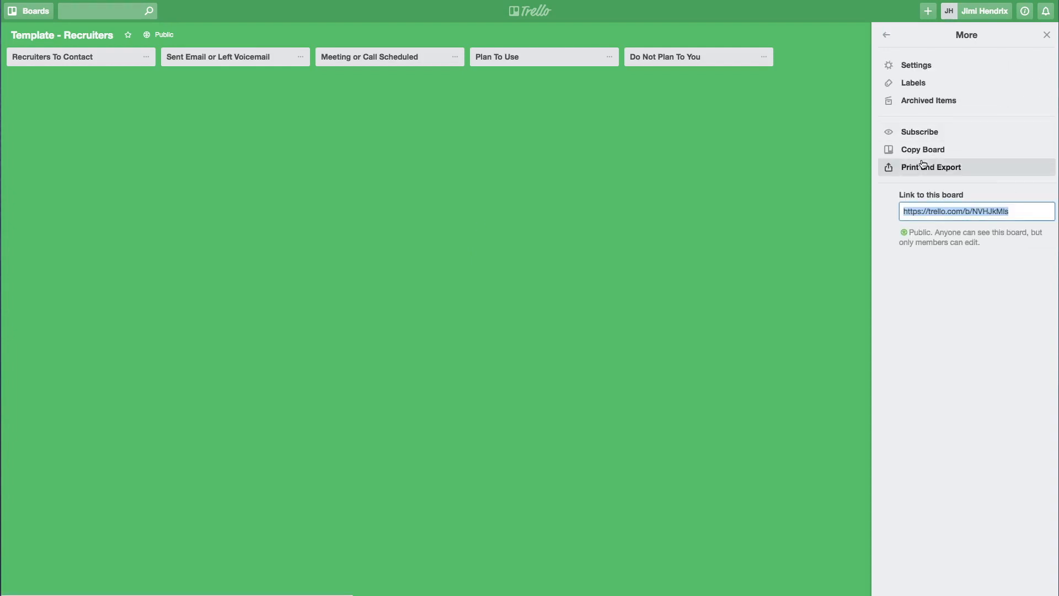
{"action": "left_click", "coordinate": [927, 157]}
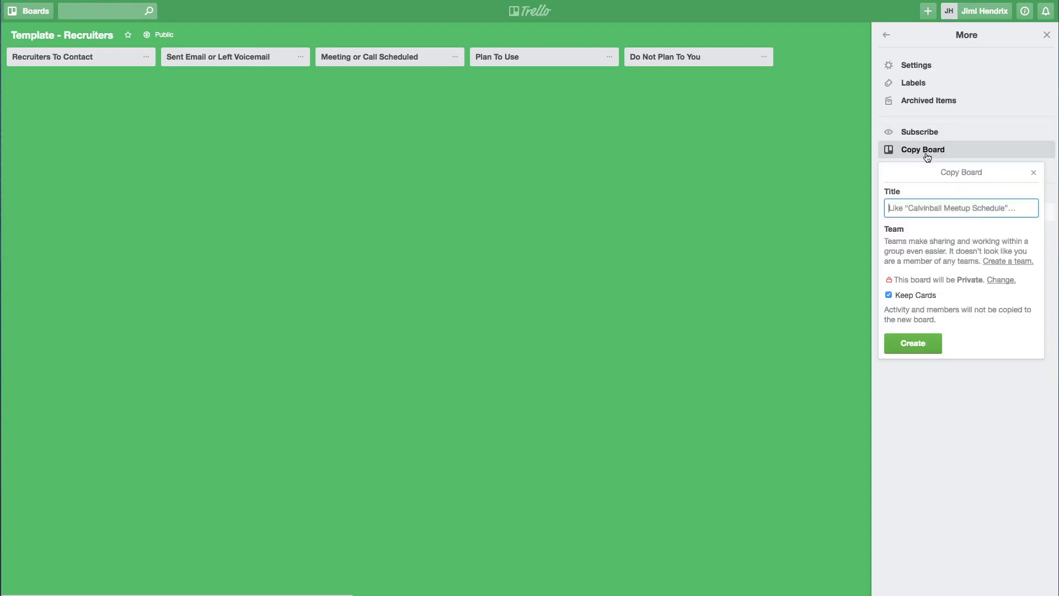
{"action": "type", "text": "Rec"}
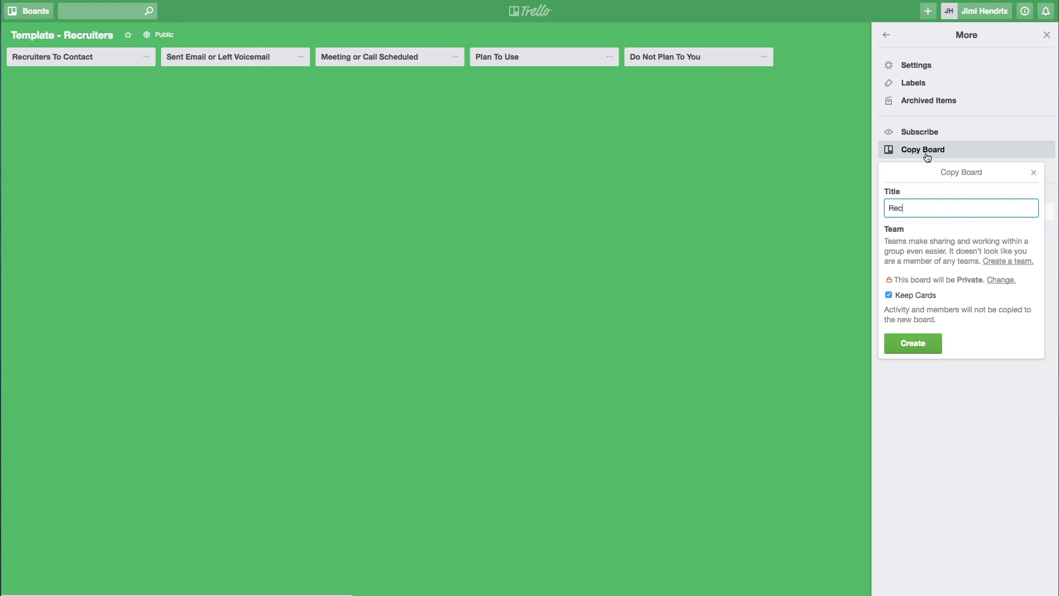
{"action": "type", "text": "ruiters"}
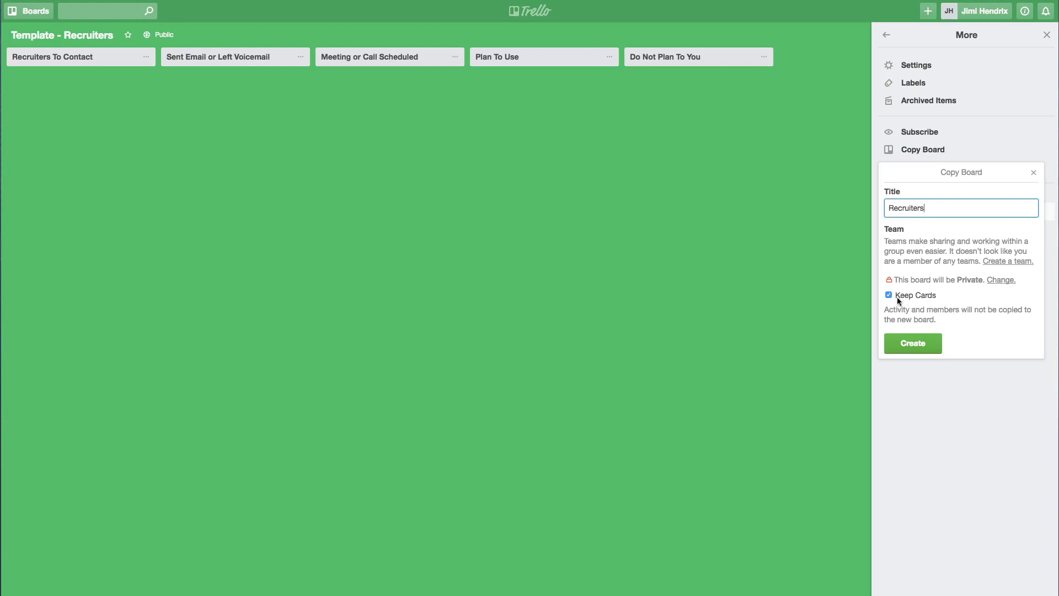
{"action": "left_click", "coordinate": [920, 343]}
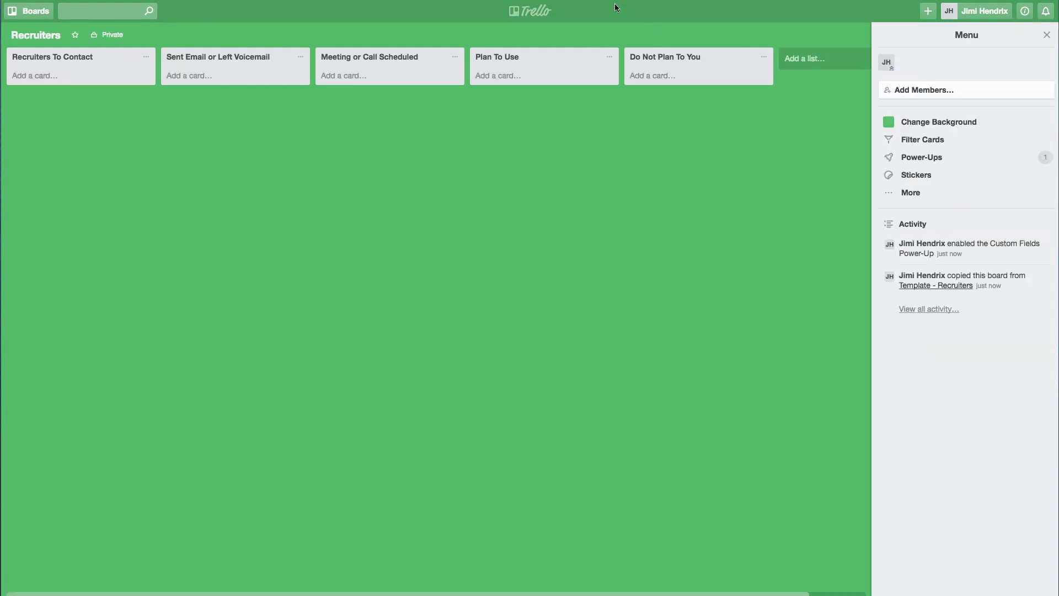
{"action": "left_click", "coordinate": [531, 10]}
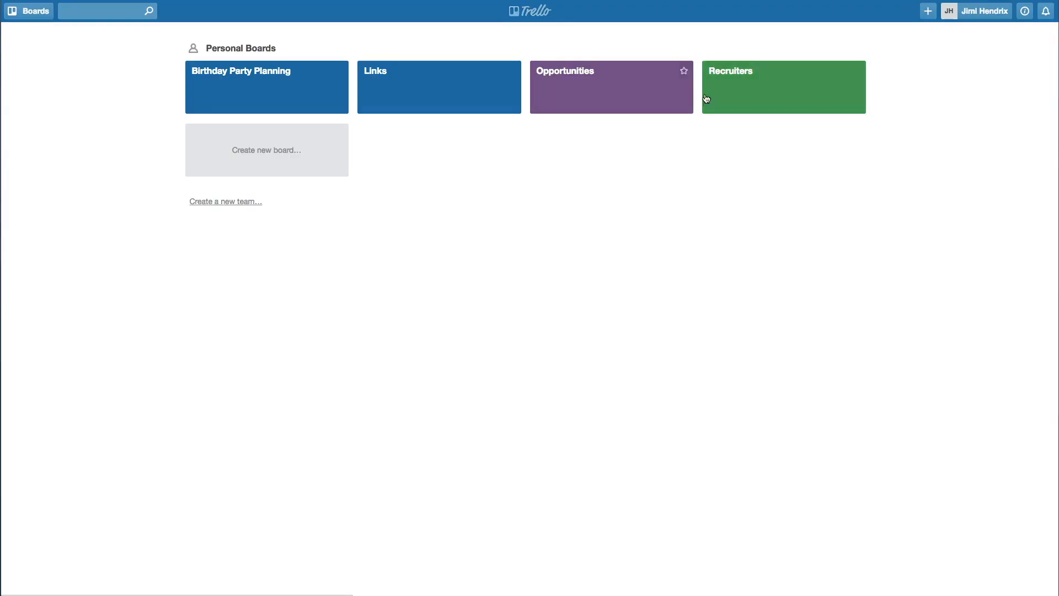
{"action": "left_click", "coordinate": [771, 93]}
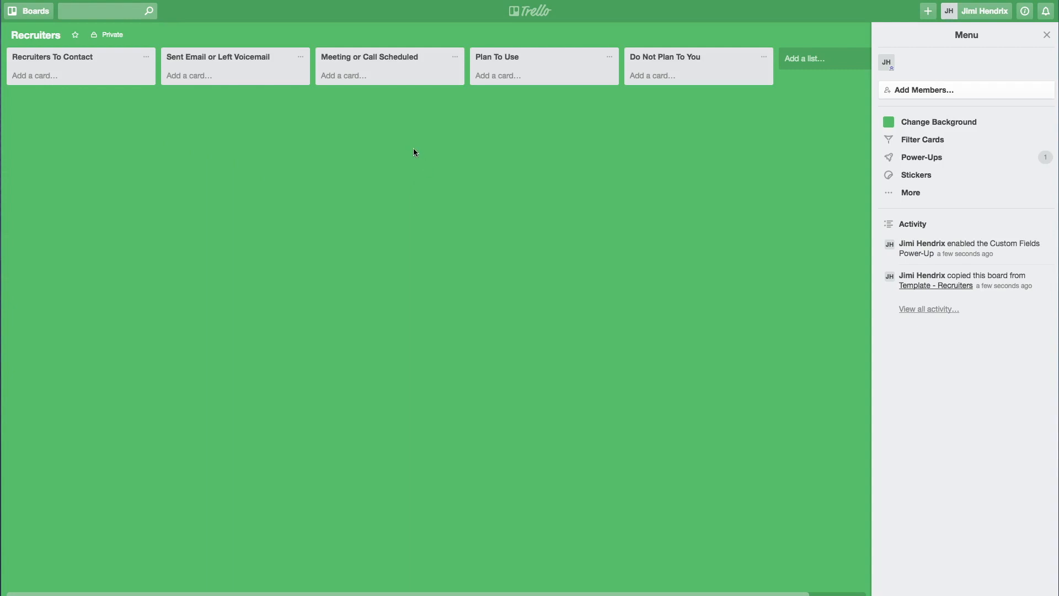
Add a card with the recruiter's full name to Meeting or Call Scheduled
{"action": "left_click", "coordinate": [343, 75]}
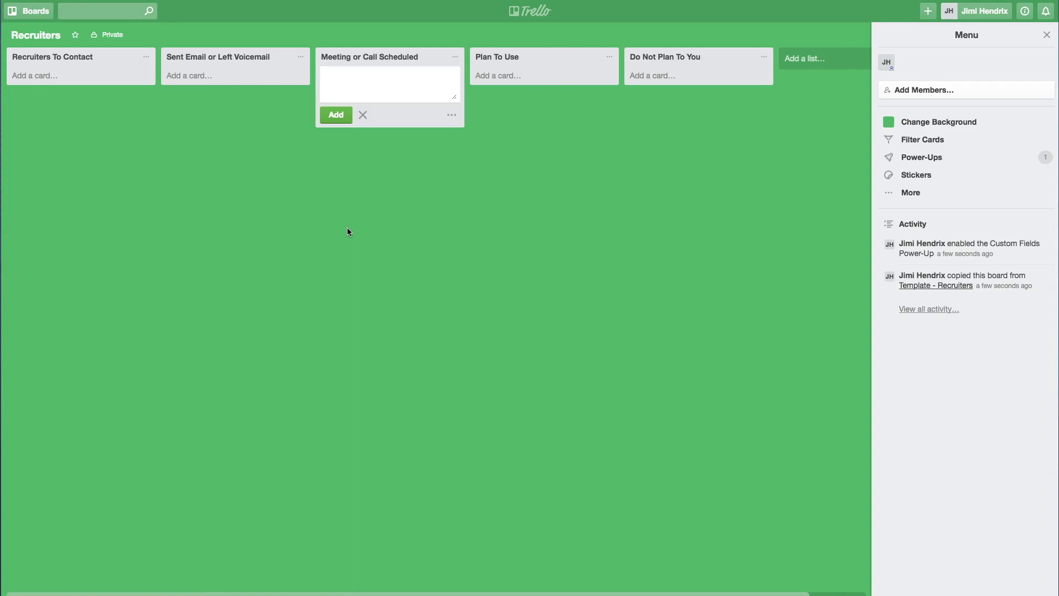
{"action": "key", "text": "Return"}
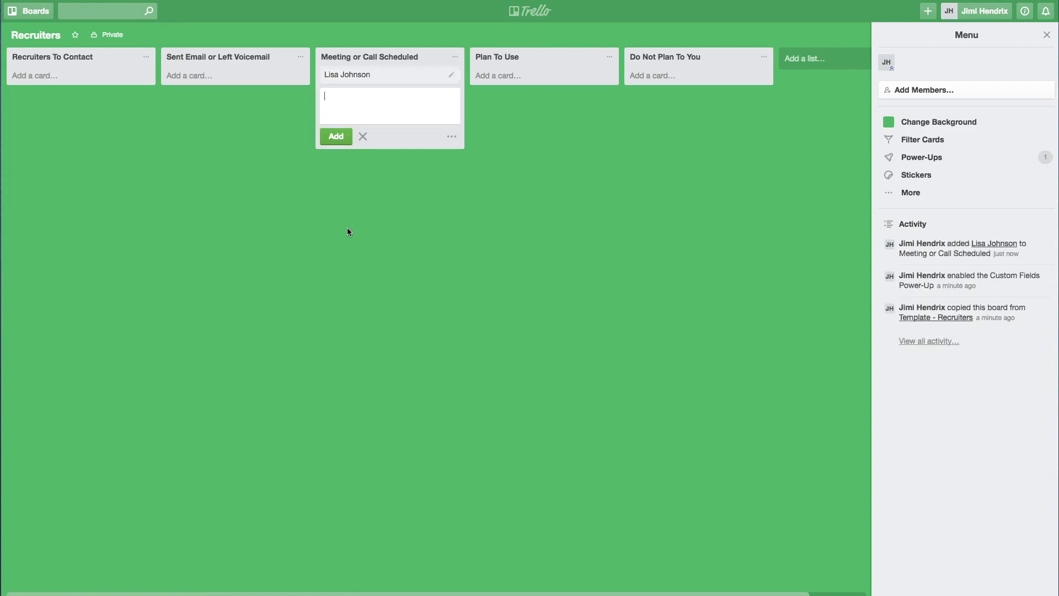
{"action": "left_click", "coordinate": [347, 227]}
Comment on the card that you talked with her at a recent networking event
{"action": "left_click", "coordinate": [383, 81]}
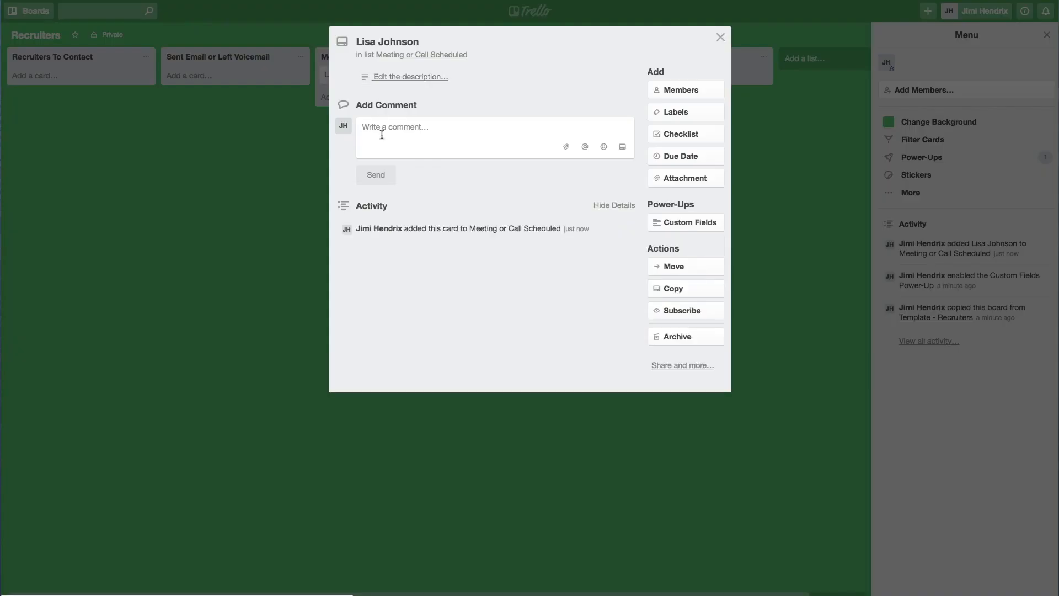
{"action": "left_click", "coordinate": [395, 140]}
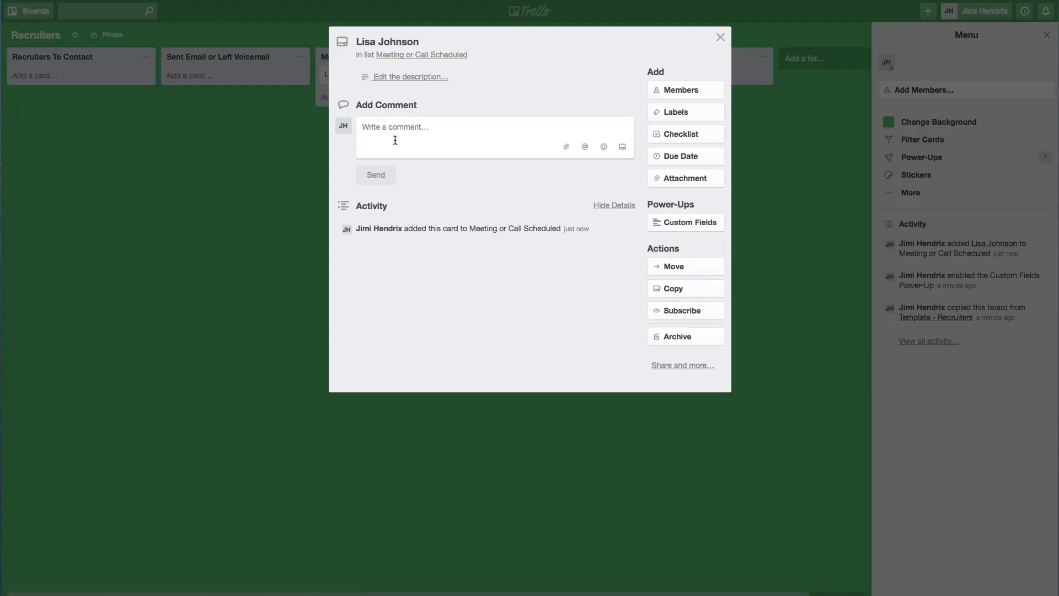
{"action": "type", "text": "Talked with Lisa "}
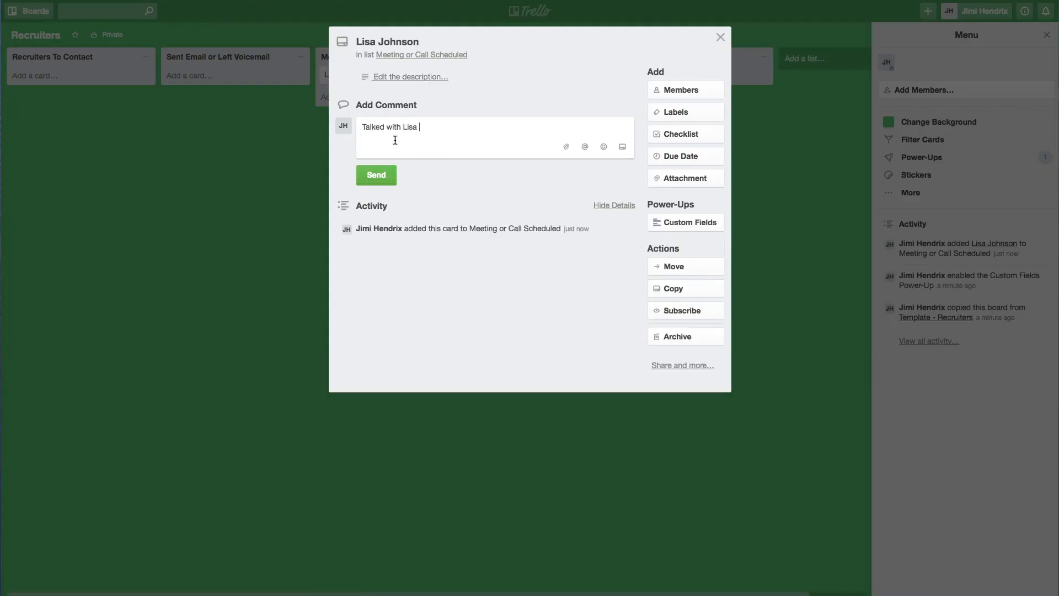
{"action": "type", "text": "at a recent networking event."}
{"action": "left_click", "coordinate": [372, 176]}
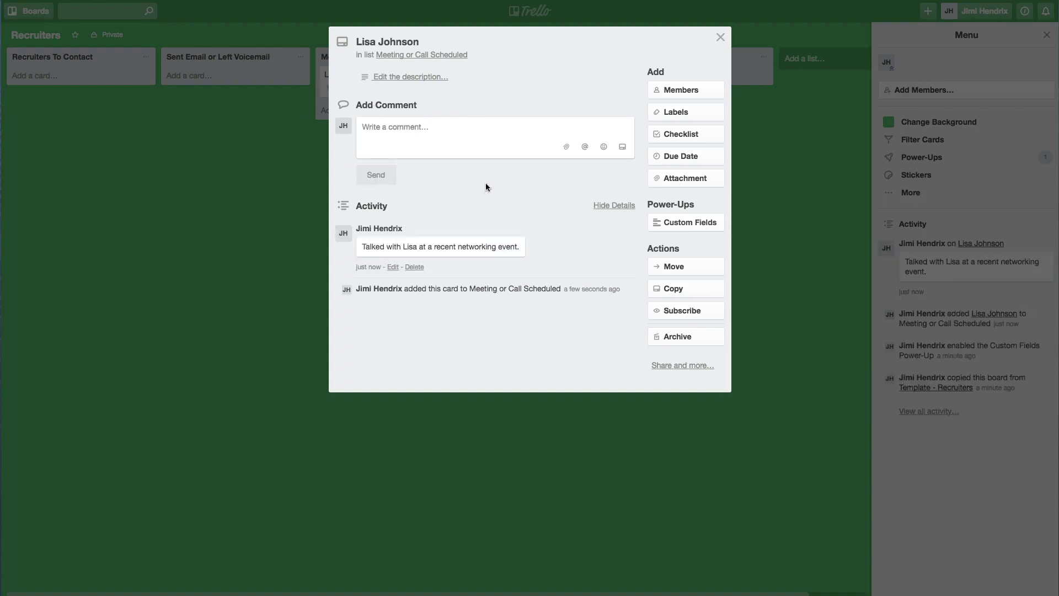
{"action": "left_click", "coordinate": [721, 37]}
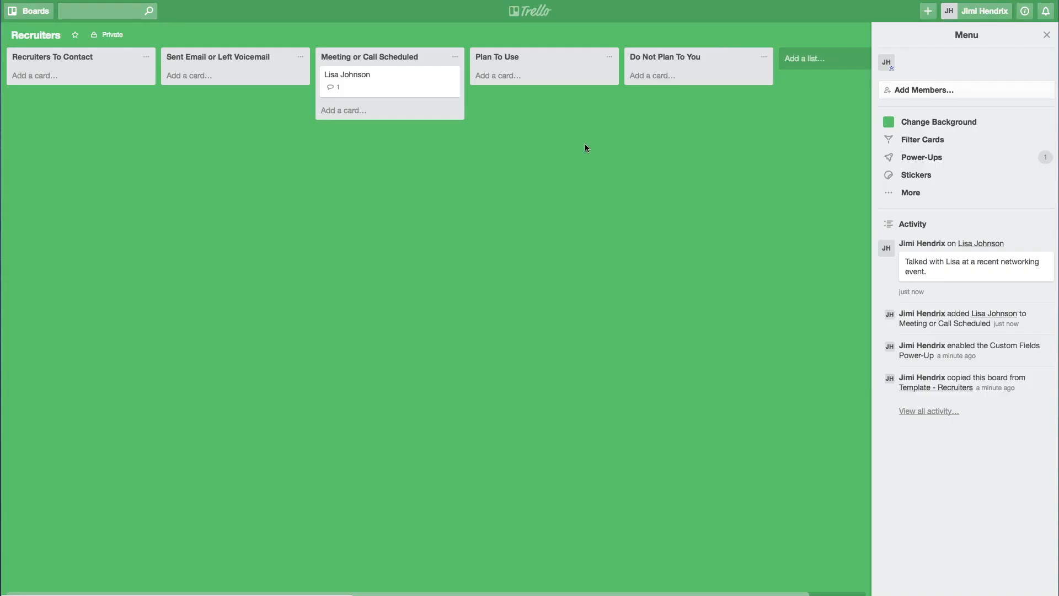
Add a second comment that a meeting with her is scheduled for next Friday
{"action": "left_click", "coordinate": [386, 87]}
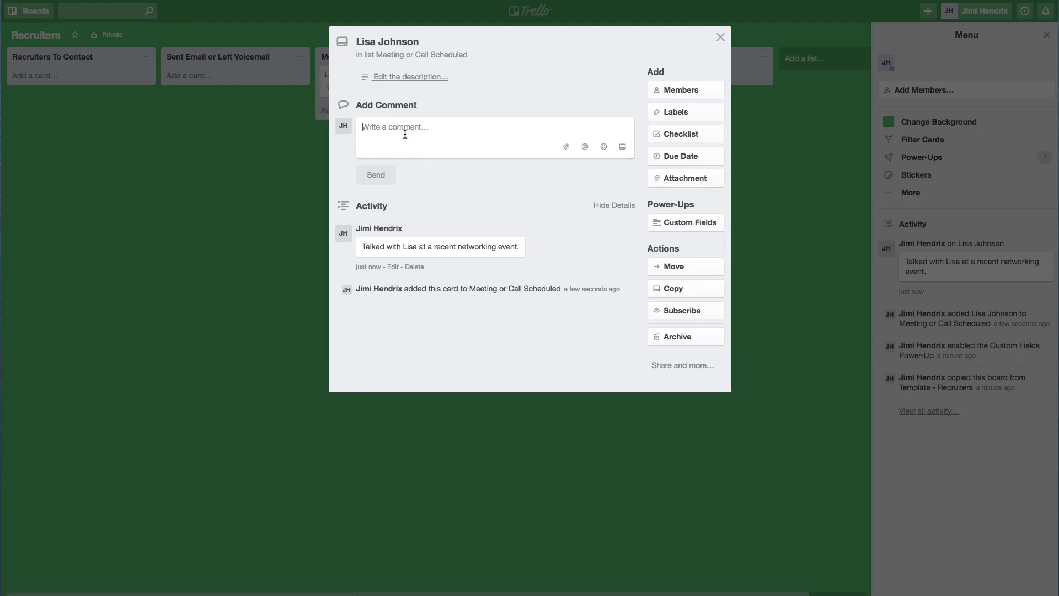
{"action": "type", "text": "Meeting with Li"}
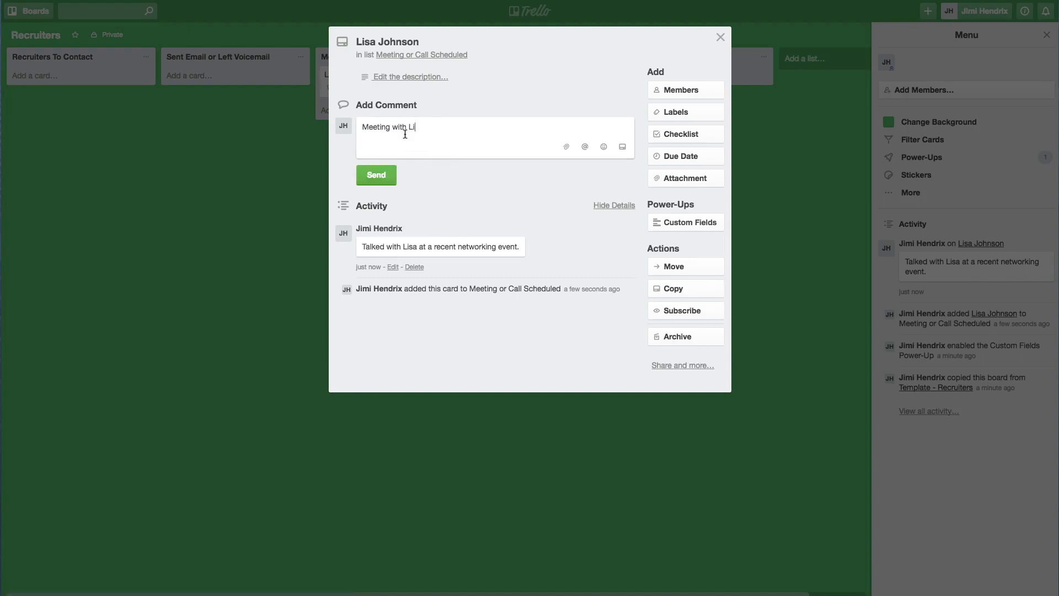
{"action": "type", "text": "sa scheduled for ne"}
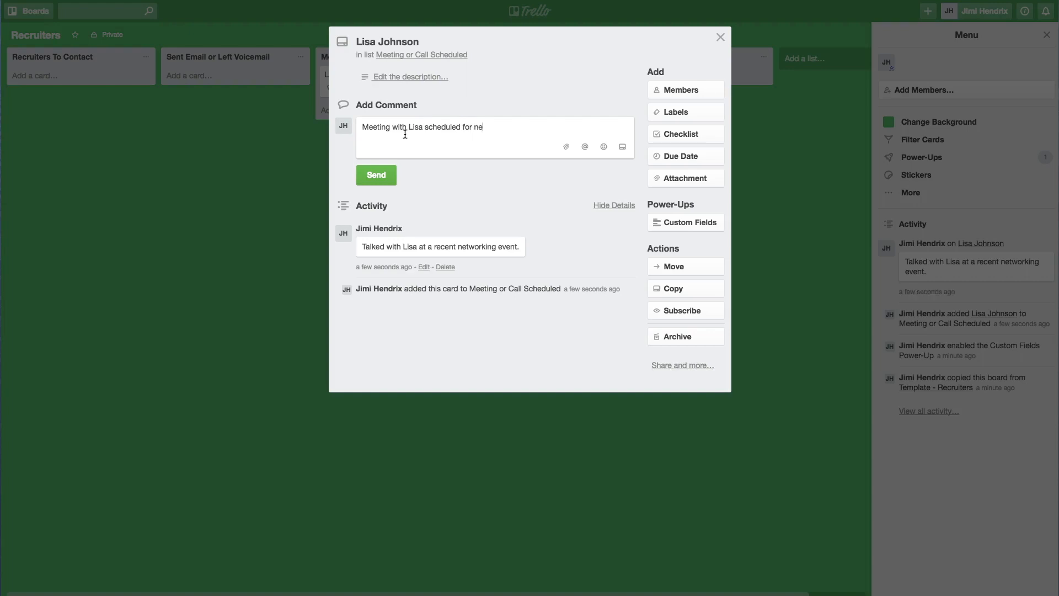
{"action": "type", "text": "xt Friday."}
{"action": "left_click", "coordinate": [388, 175]}
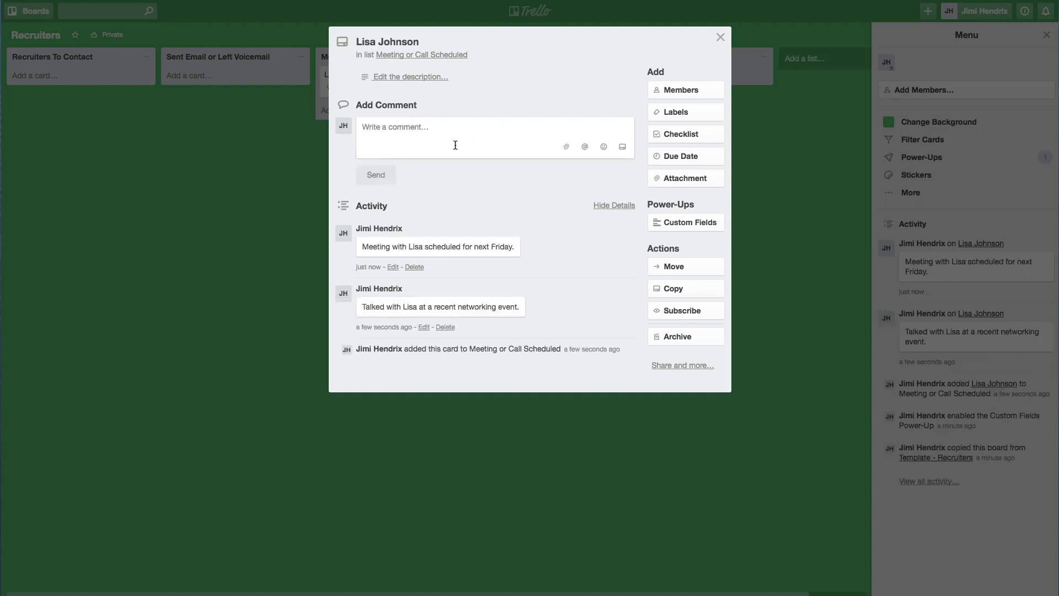
{"action": "left_click", "coordinate": [721, 37]}
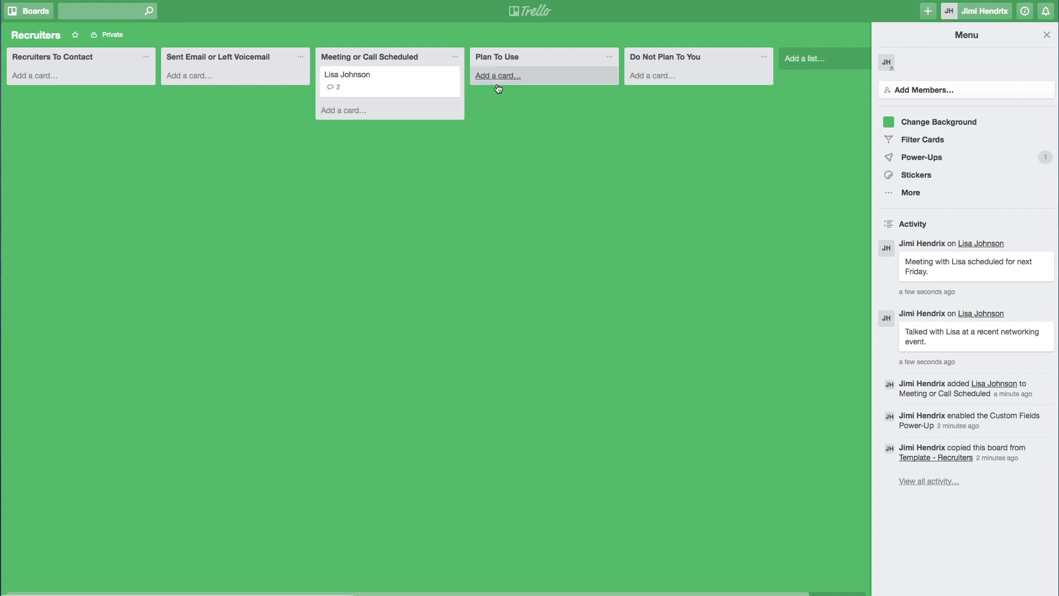
Comment that she was great and you plan on using her, then move the card to Plan To Use
{"action": "left_click", "coordinate": [386, 87]}
{"action": "left_click", "coordinate": [391, 135]}
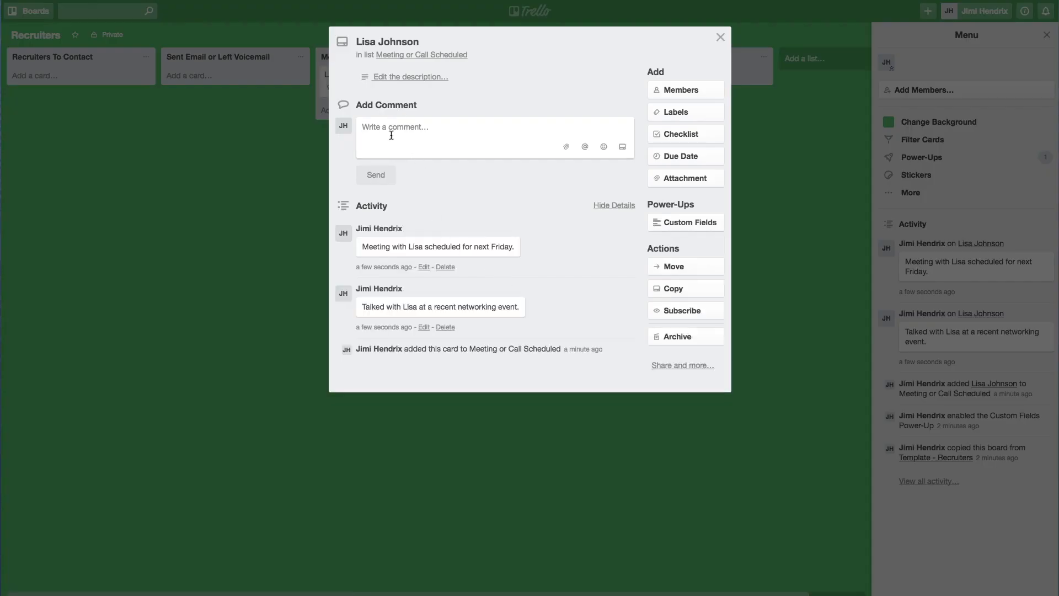
{"action": "type", "text": "Lisa was g"}
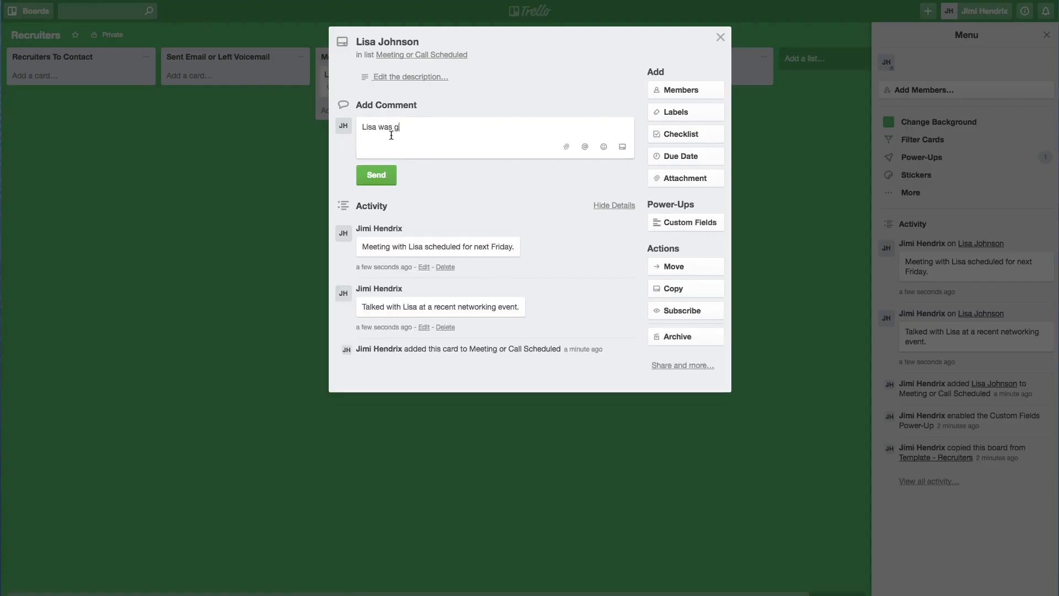
{"action": "type", "text": "reat. Plan on using her."}
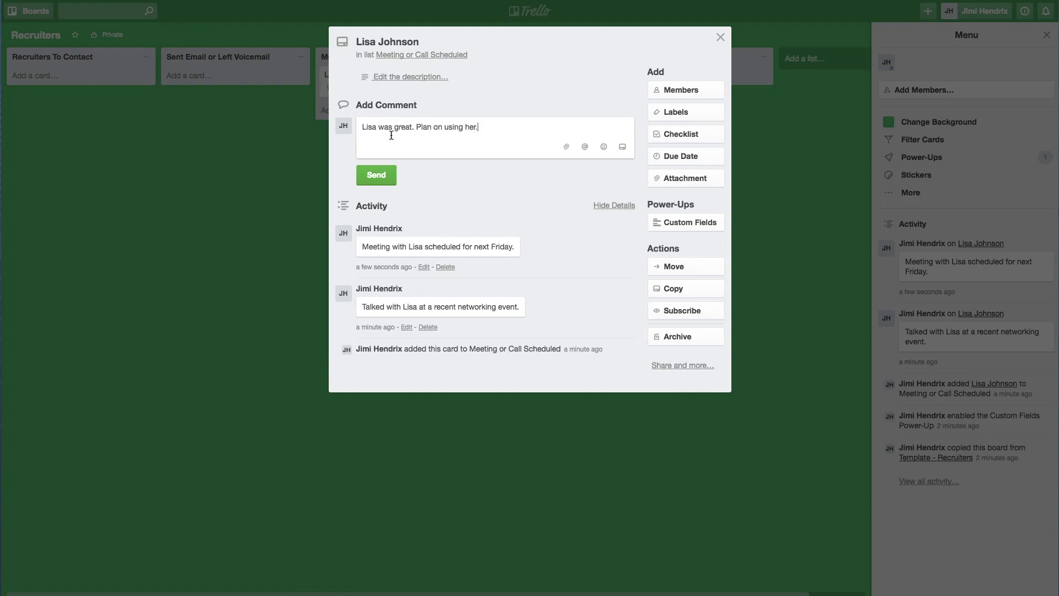
{"action": "left_click", "coordinate": [376, 174]}
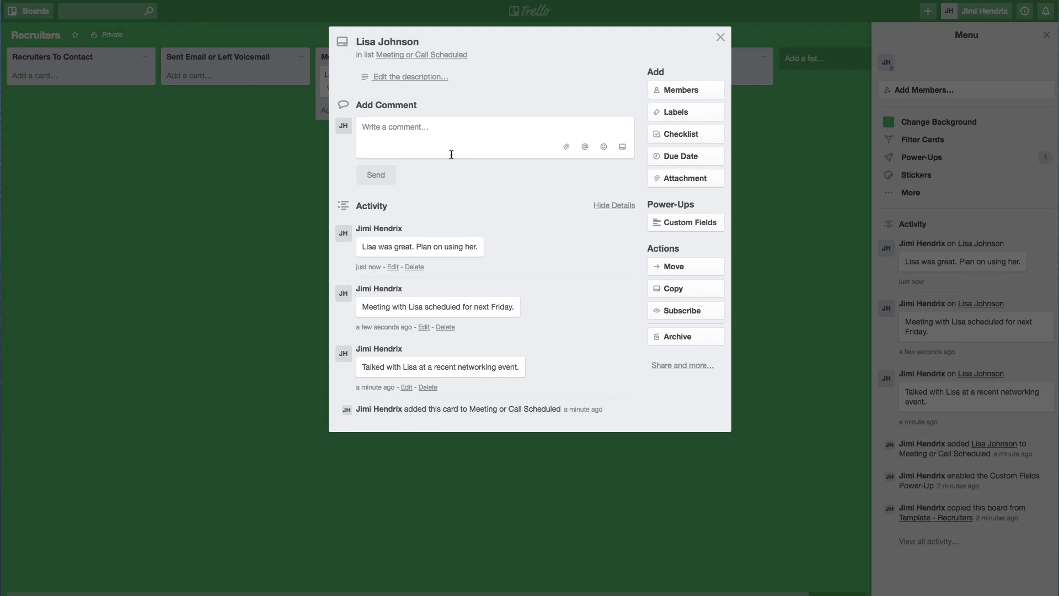
{"action": "key", "text": "Escape"}
{"action": "left_click_drag", "start_coordinate": [390, 77], "coordinate": [540, 94]}
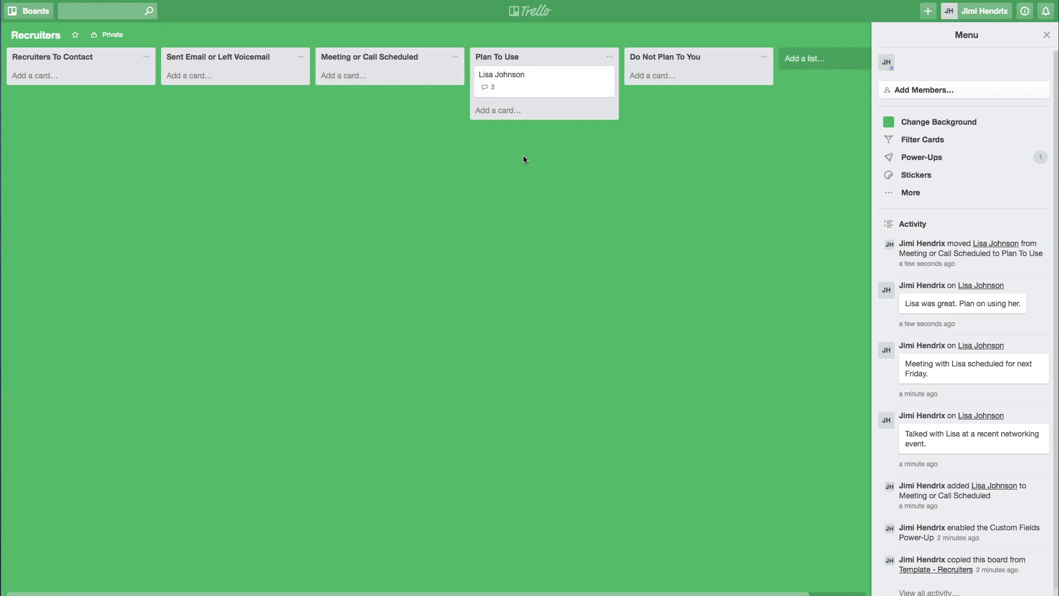
Add a card titled with the contact's name plus ' - Infinity' to Recruiters To Contact
{"action": "left_click", "coordinate": [28, 77]}
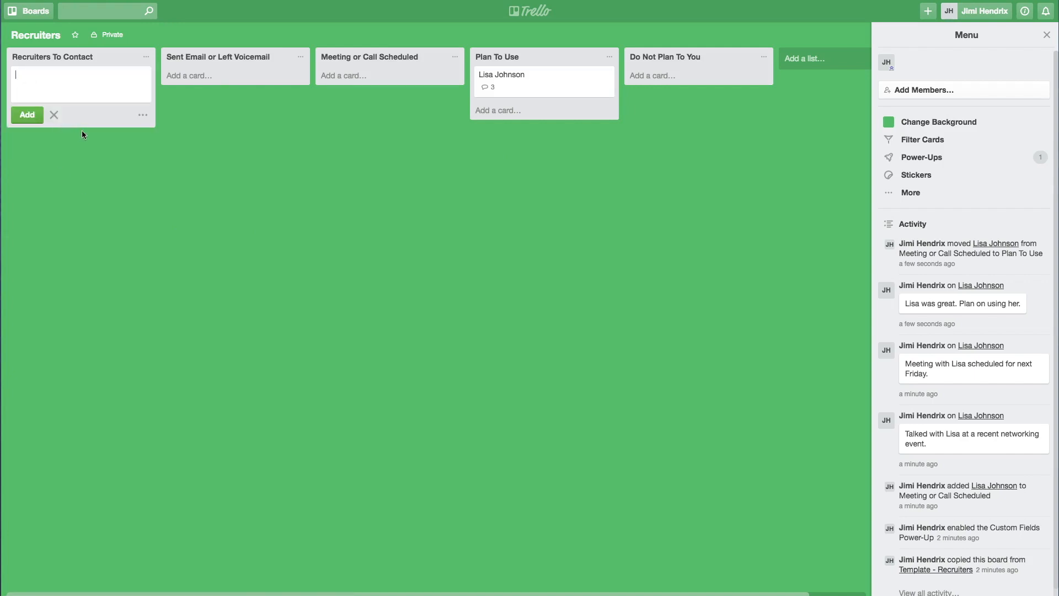
{"action": "key", "text": "Return"}
{"action": "key", "text": "Escape"}
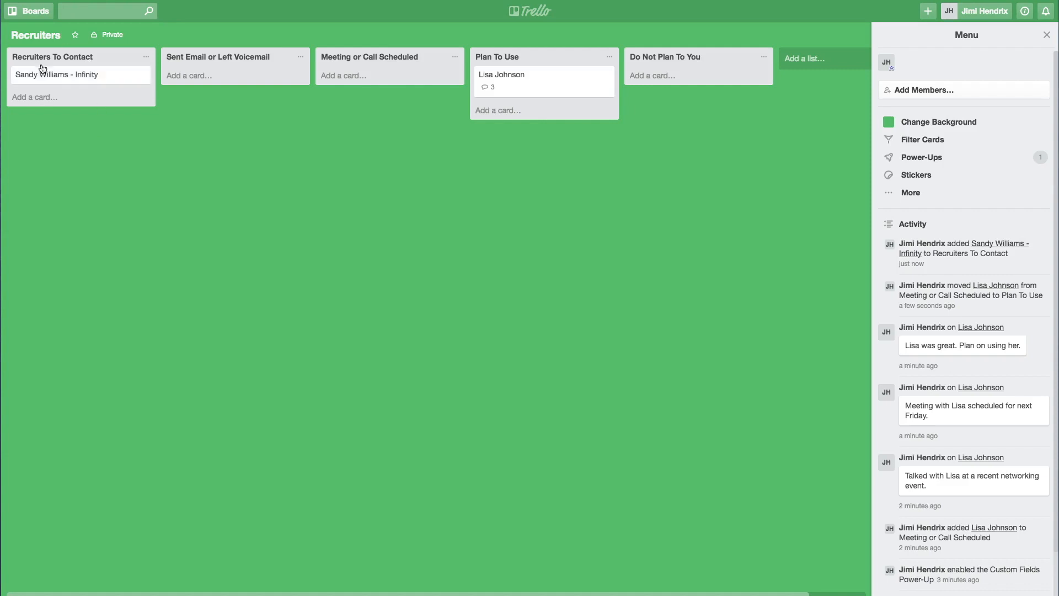
Comment on the Infinity card that a friend passed her name along to you
{"action": "left_click", "coordinate": [89, 81]}
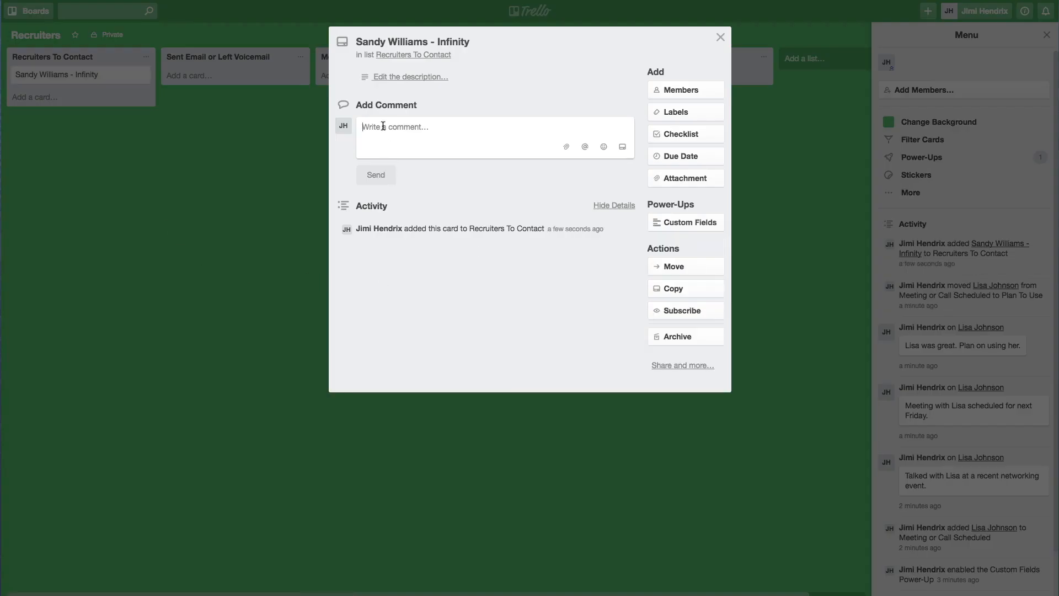
{"action": "type", "text": "Name was passed "}
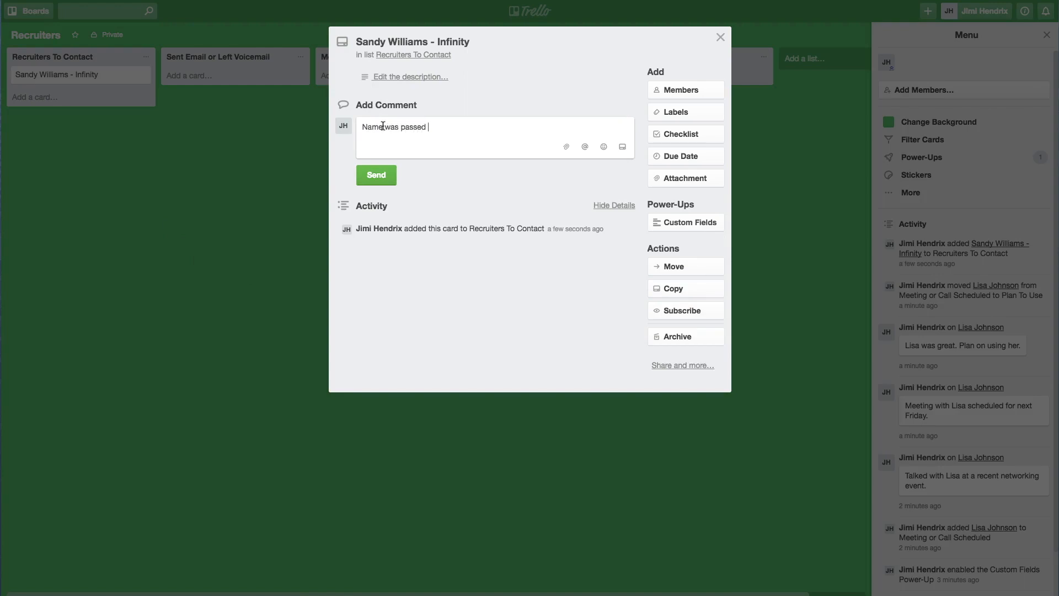
{"action": "type", "text": "along to me from my friend Eric."}
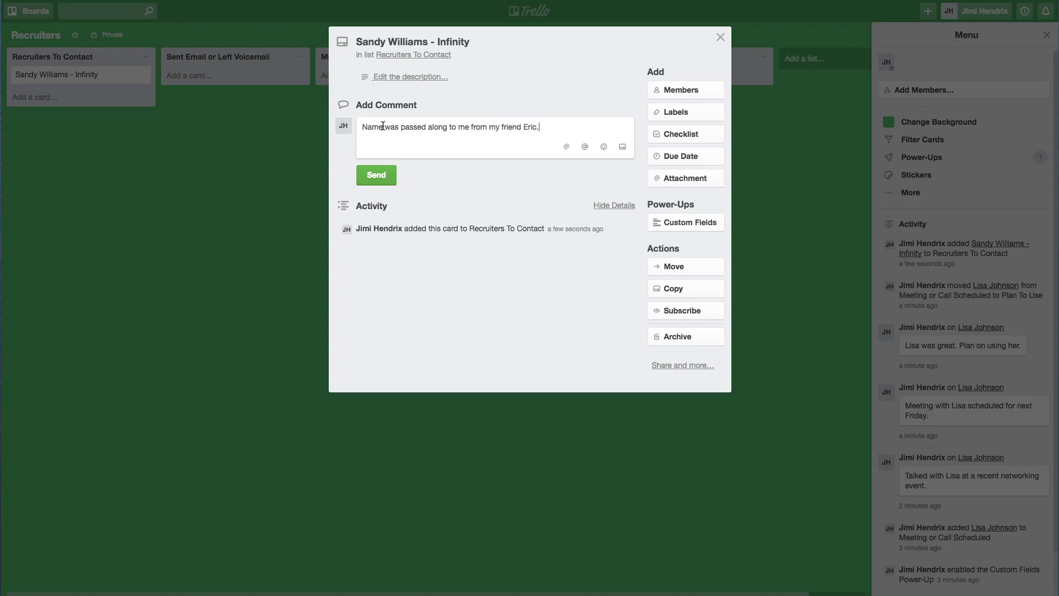
{"action": "left_click", "coordinate": [367, 177]}
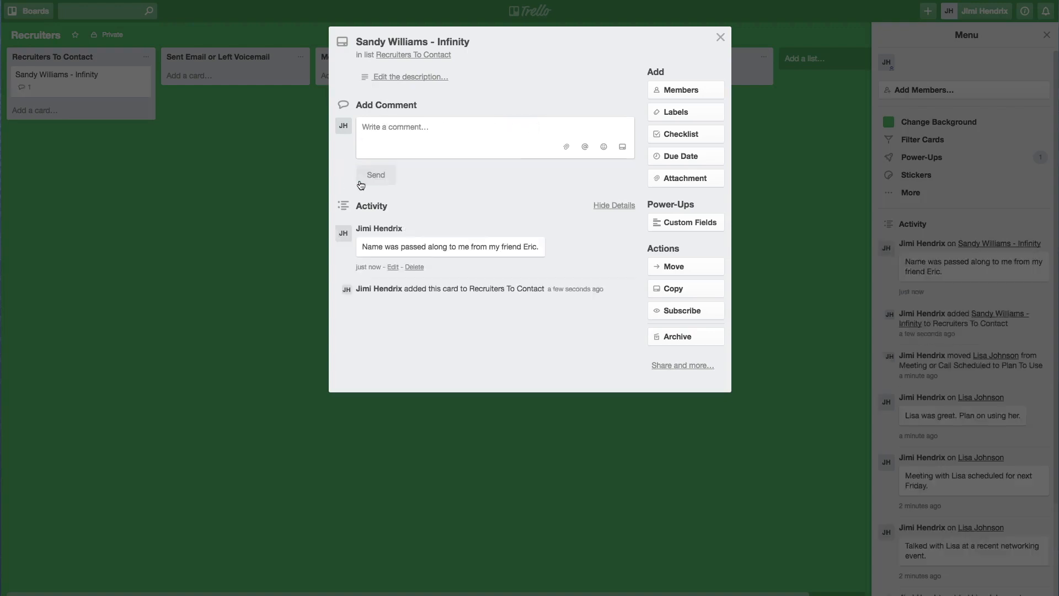
{"action": "left_click", "coordinate": [147, 125]}
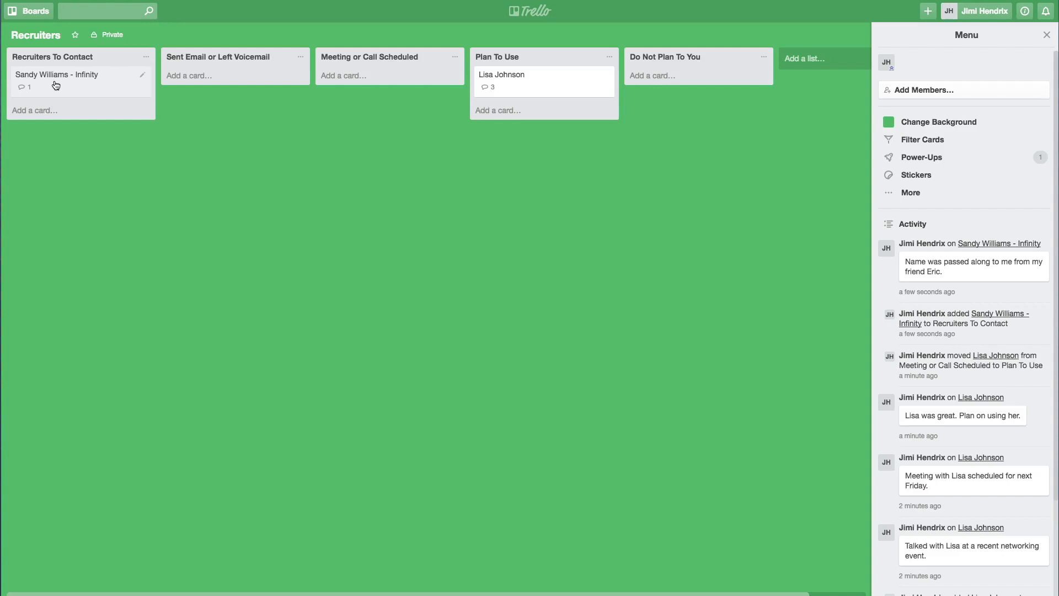
{"action": "left_click", "coordinate": [34, 110]}
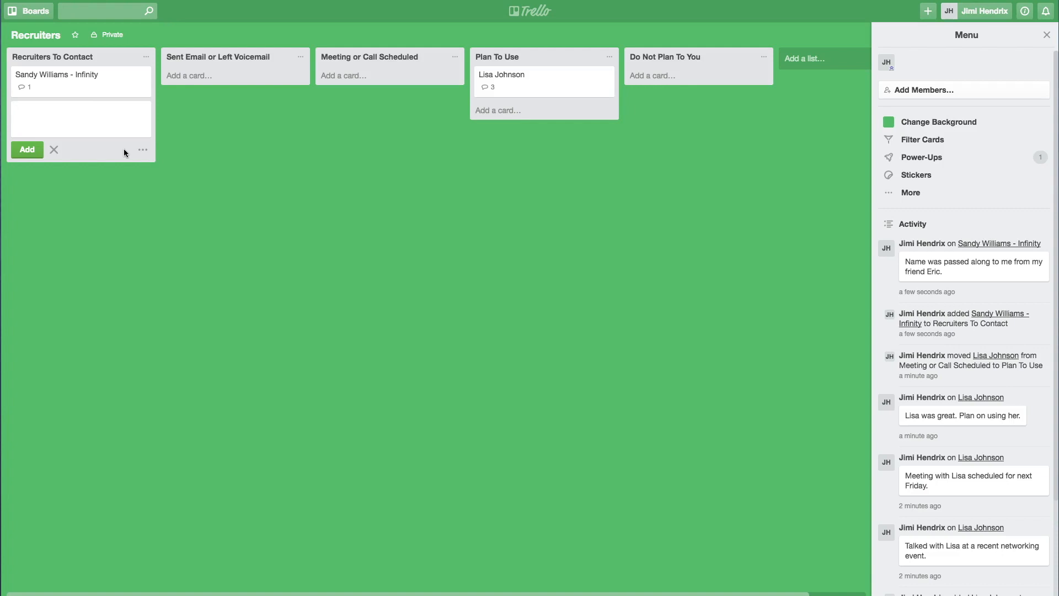
Add five cards to Recruiters To Contact, each titled with a recruiter's first name
{"action": "type", "text": "Bob"}
{"action": "key", "text": "Return"}
{"action": "type", "text": "SAnd"}
{"action": "key", "text": "BackSpace"}
{"action": "key", "text": "BackSpace"}
{"action": "key", "text": "BackSpace"}
{"action": "key", "text": "BackSpace"}
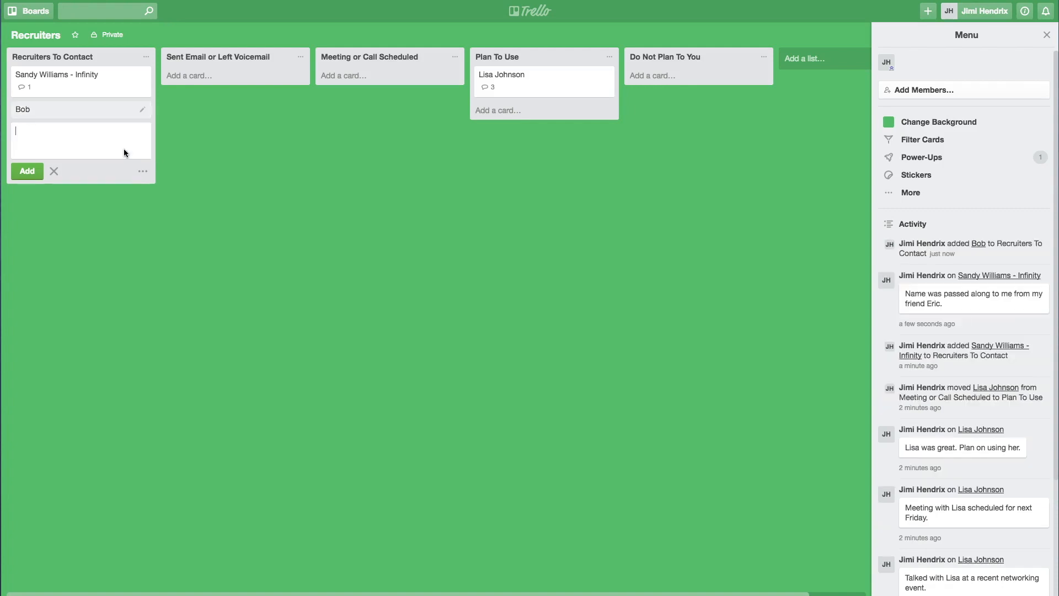
{"action": "type", "text": "Jan"}
{"action": "key", "text": "Return"}
{"action": "type", "text": "Ro"}
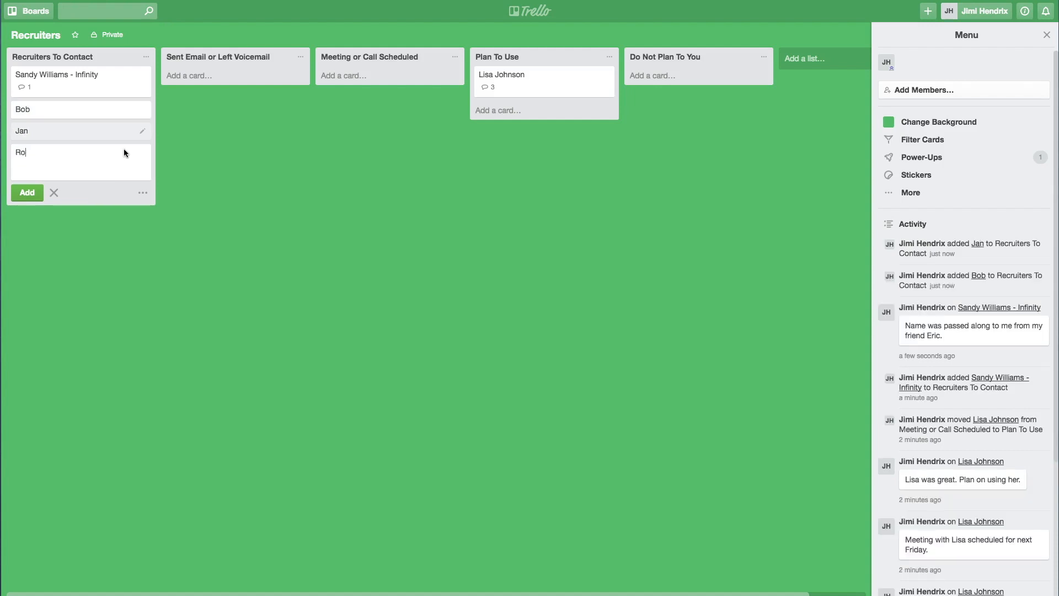
{"action": "key", "text": "BackSpace"}
{"action": "type", "text": "Dan"}
{"action": "key", "text": "Return"}
{"action": "type", "text": "Chris"}
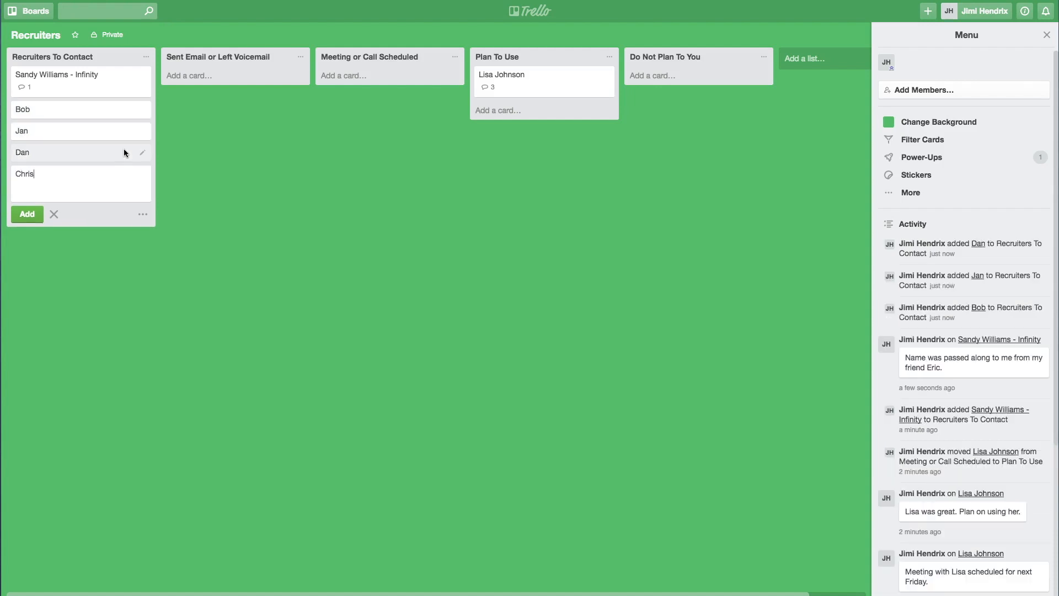
{"action": "key", "text": "Return"}
{"action": "type", "text": "Lauren"}
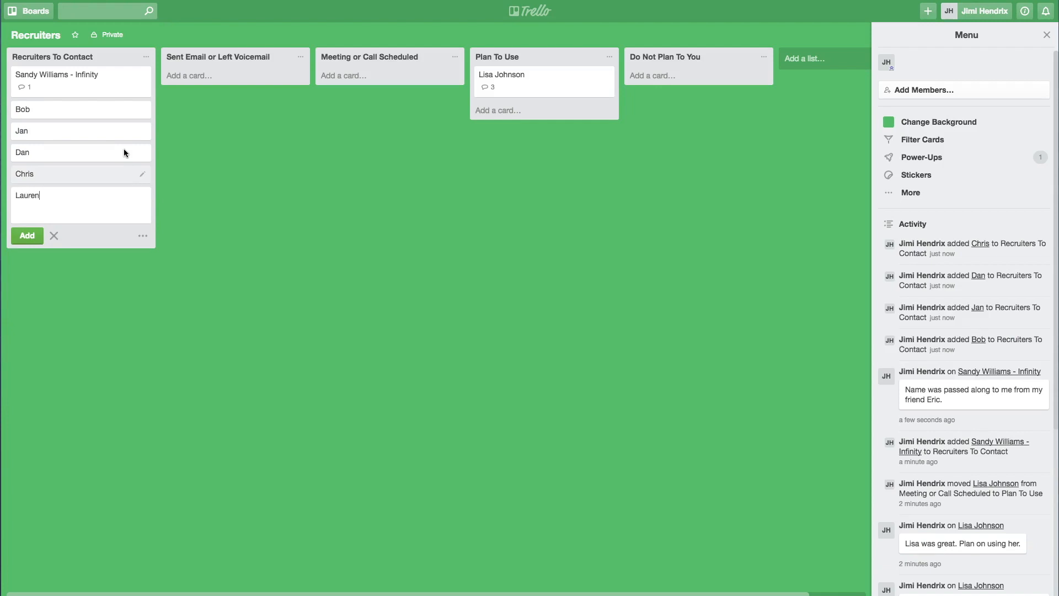
{"action": "key", "text": "Return"}
{"action": "key", "text": "Escape"}
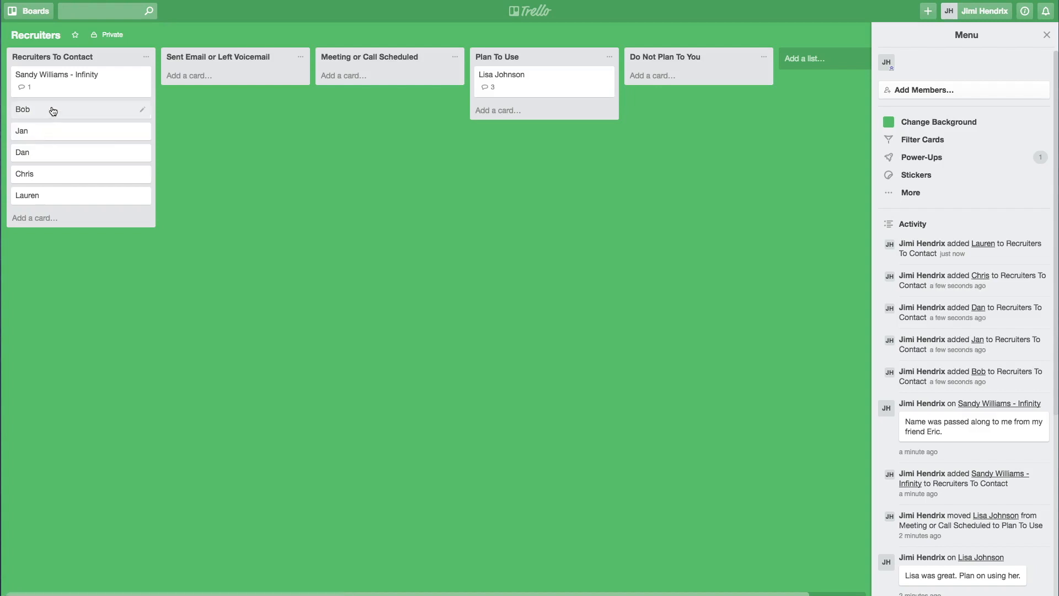
Comment 'Sent an email with a copy of my resume.' on the second Recruiters To Contact card
{"action": "left_click", "coordinate": [53, 111]}
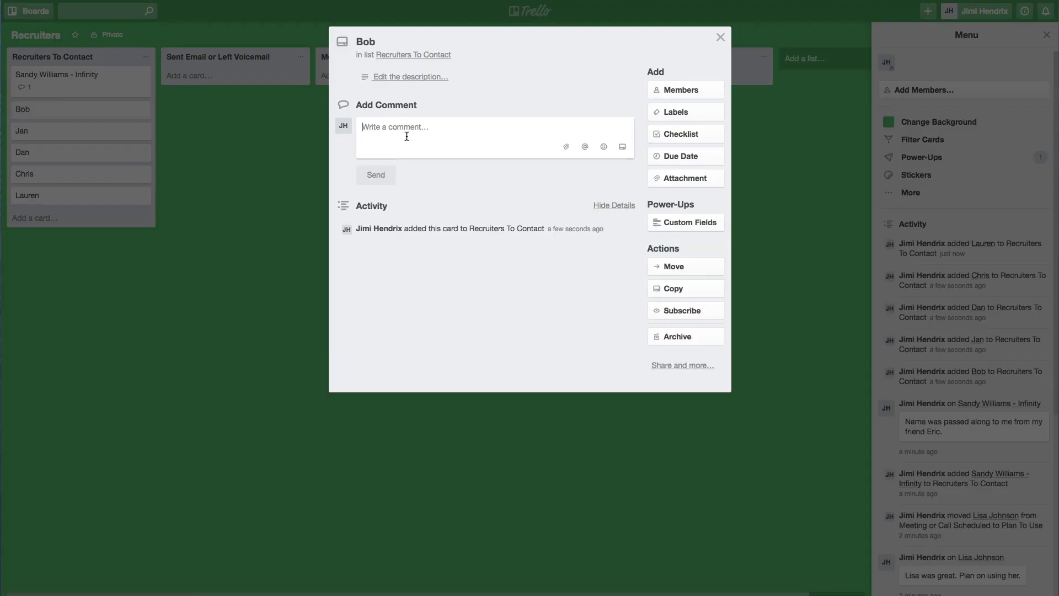
{"action": "type", "text": "S"}
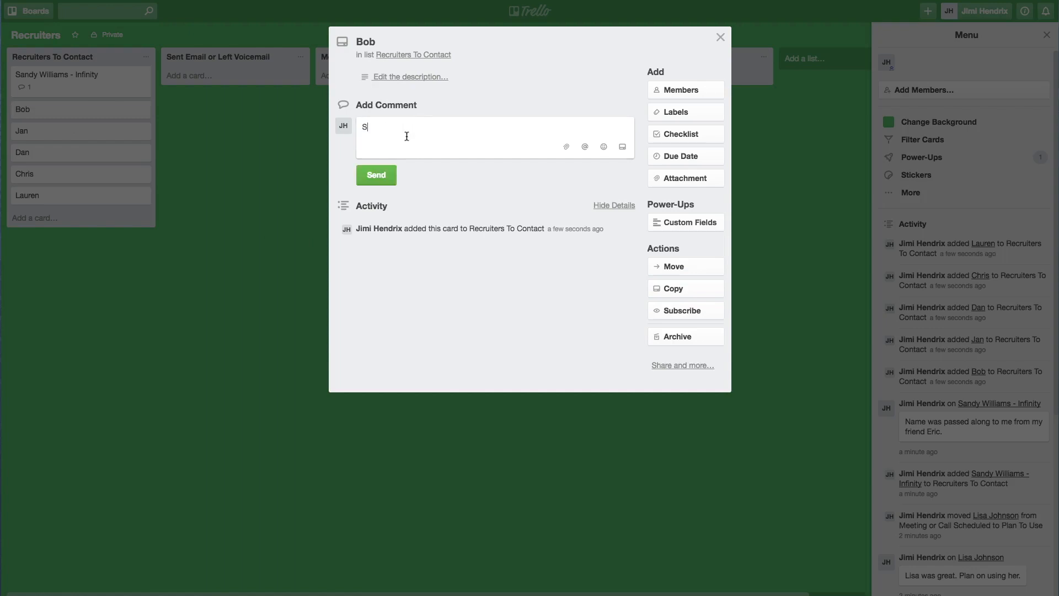
{"action": "type", "text": "ent an email with a copy of my resume."}
{"action": "left_click", "coordinate": [373, 175]}
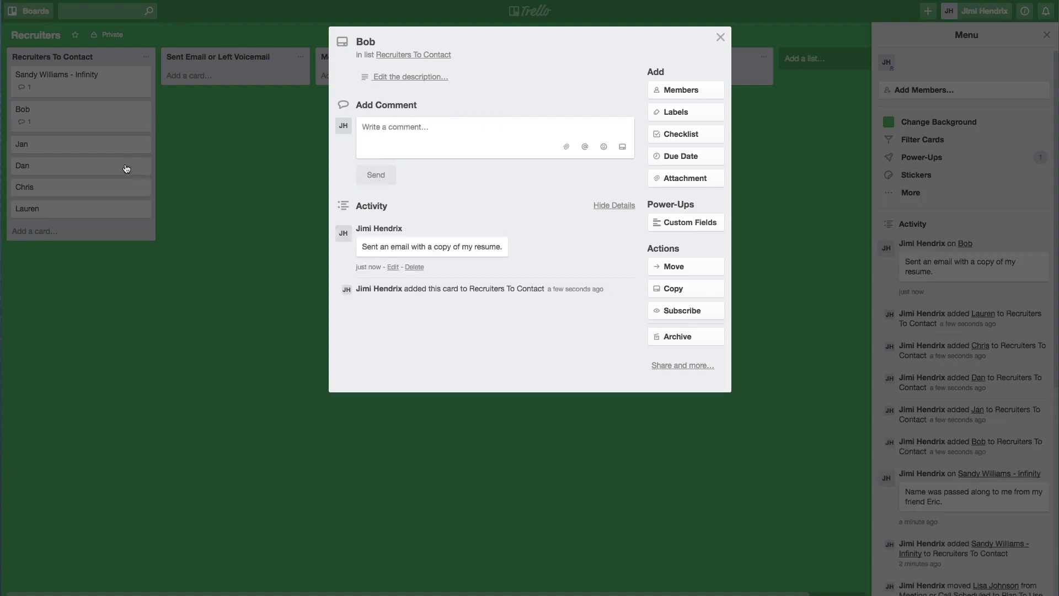
{"action": "left_click", "coordinate": [140, 178]}
Drag the commented card and two others into Sent Email or Left Voicemail, then the commented card into Do Not Plan To You
{"action": "left_click_drag", "start_coordinate": [70, 121], "coordinate": [210, 91]}
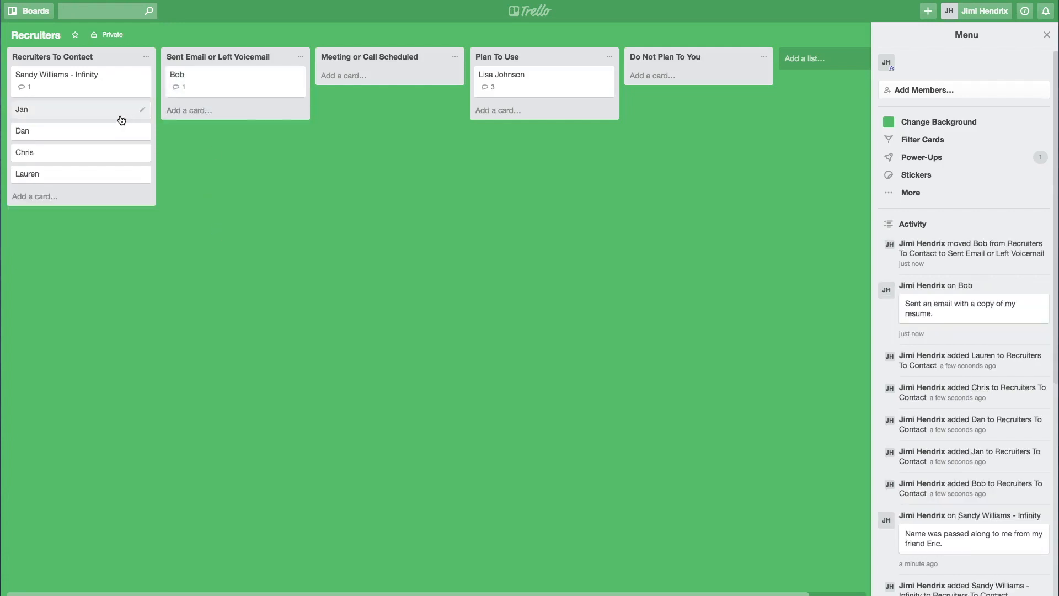
{"action": "left_click_drag", "start_coordinate": [84, 111], "coordinate": [230, 107]}
{"action": "left_click_drag", "start_coordinate": [92, 115], "coordinate": [215, 135]}
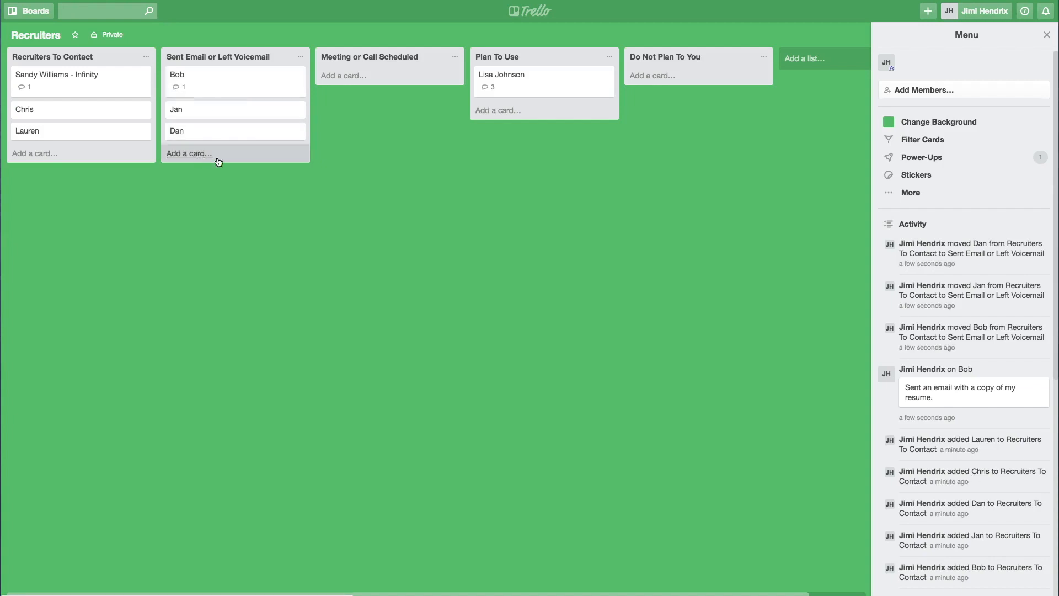
{"action": "left_click_drag", "start_coordinate": [213, 88], "coordinate": [689, 108]}
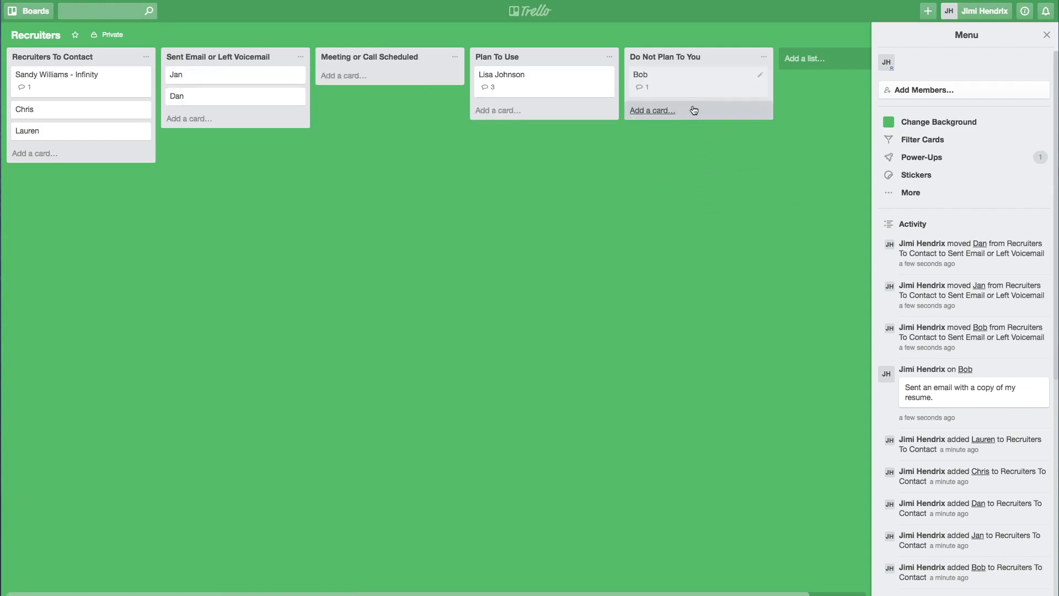
Comment on the Do Not Plan To You card that you never heard back from the recruiter
{"action": "left_click", "coordinate": [685, 83]}
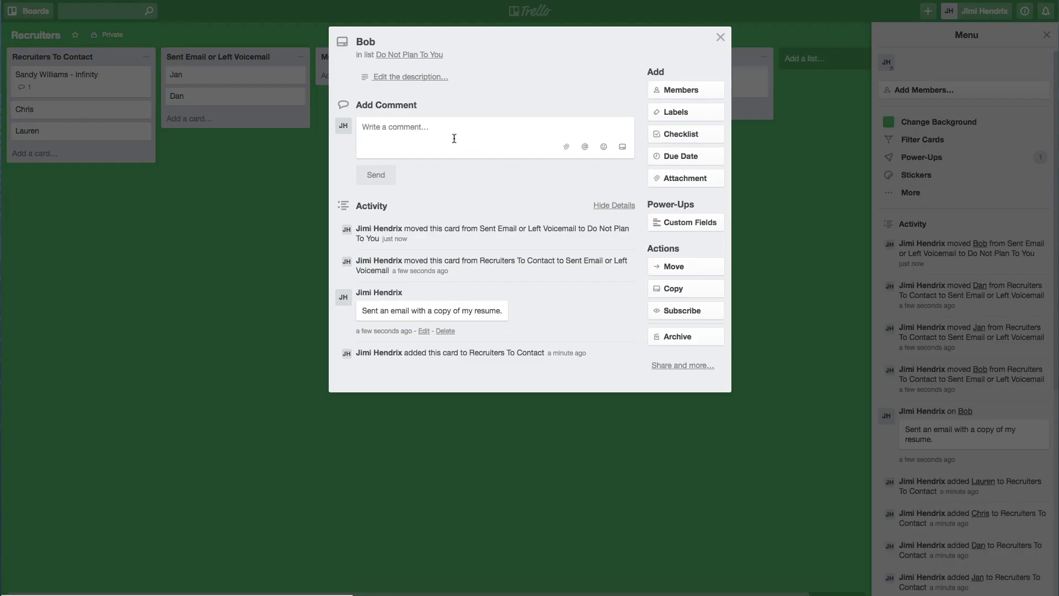
{"action": "left_click", "coordinate": [407, 126]}
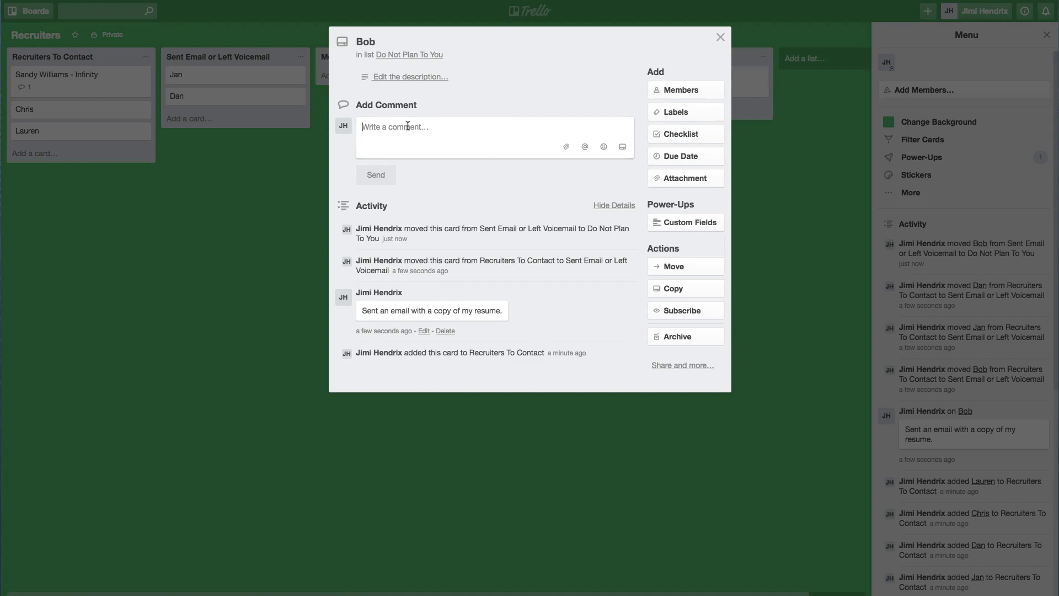
{"action": "type", "text": "Never heard from Bob."}
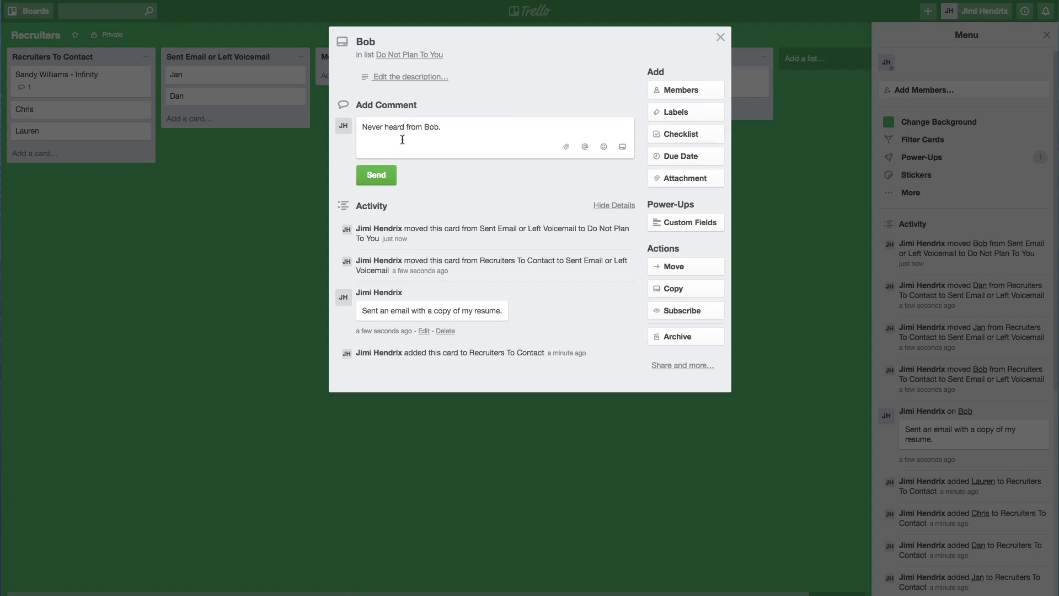
{"action": "left_click", "coordinate": [376, 175]}
{"action": "key", "text": "Escape"}
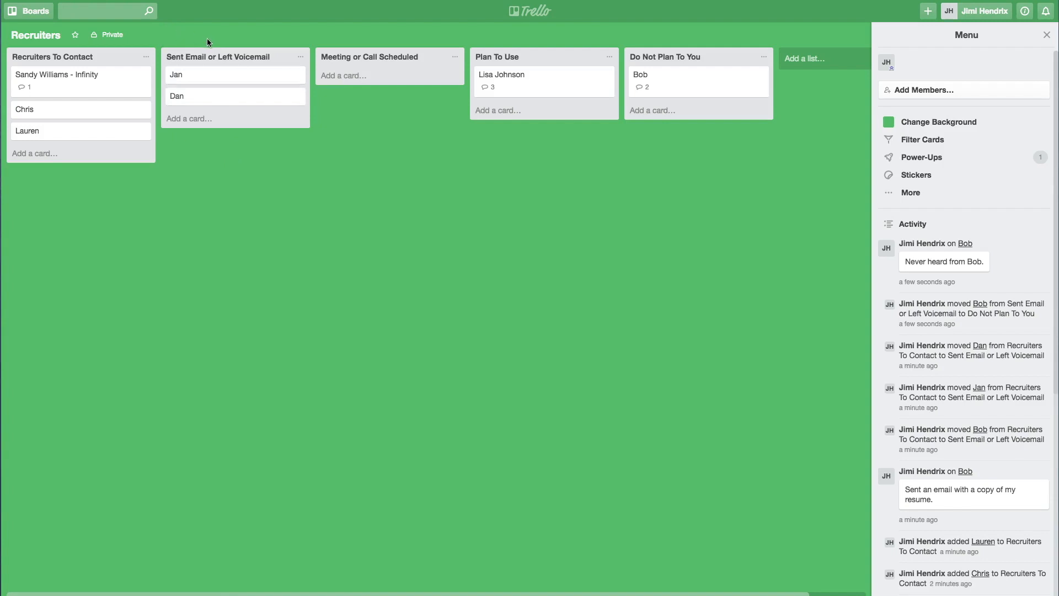
Set the first Sent Email card's due date to February 22, 2017 at 12:00 PM
{"action": "left_click", "coordinate": [230, 78]}
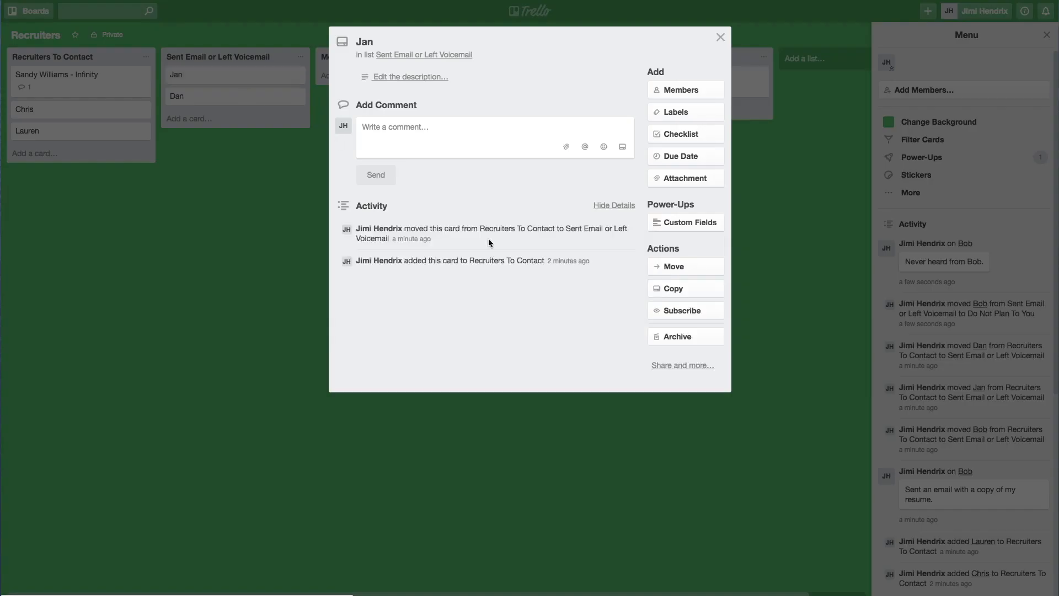
{"action": "left_click", "coordinate": [681, 156]}
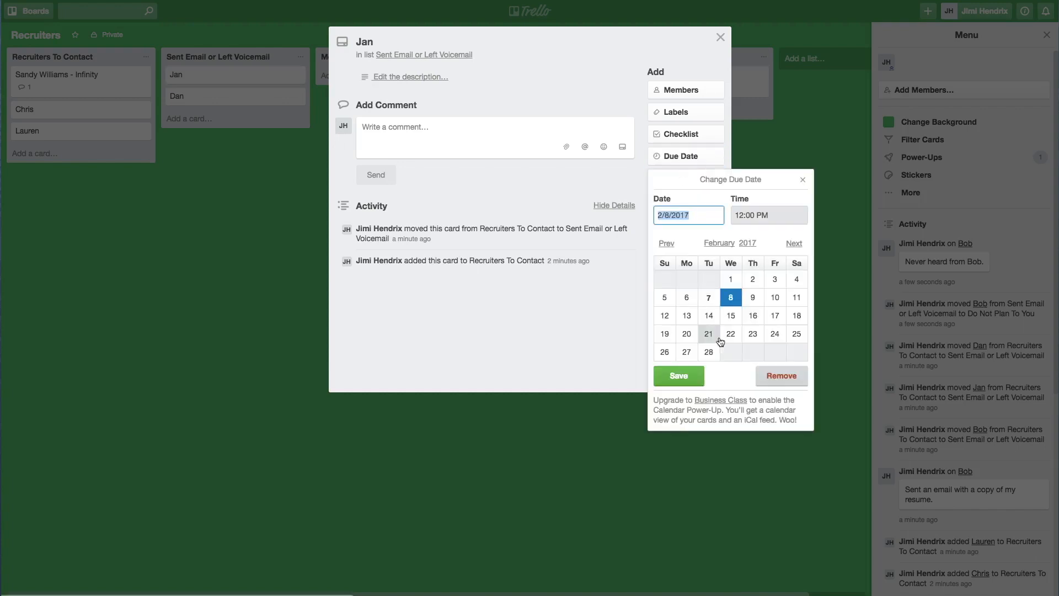
{"action": "left_click", "coordinate": [733, 334]}
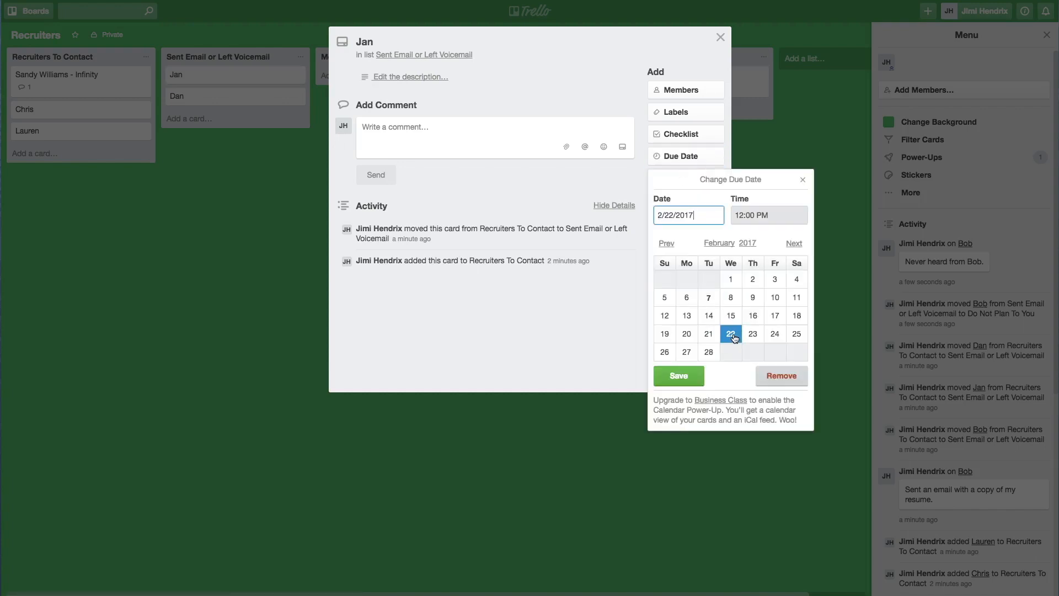
{"action": "left_click", "coordinate": [694, 374]}
{"action": "left_click", "coordinate": [224, 99]}
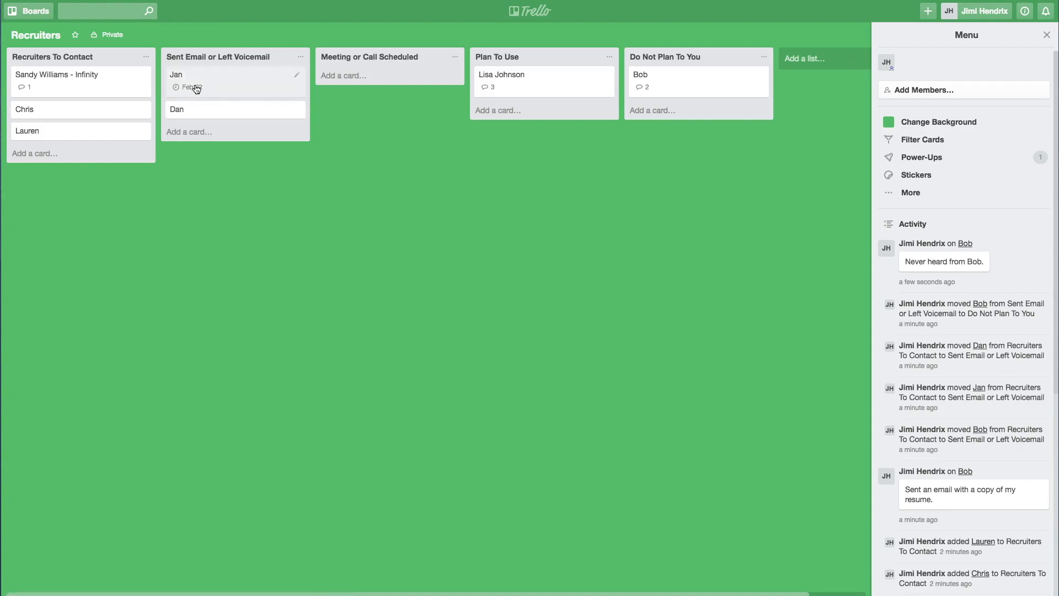
{"action": "mouse_move", "coordinate": [193, 90]}
Comment that you heard back and will meet next week, then move the card to Meeting or Call Scheduled
{"action": "left_click", "coordinate": [194, 90]}
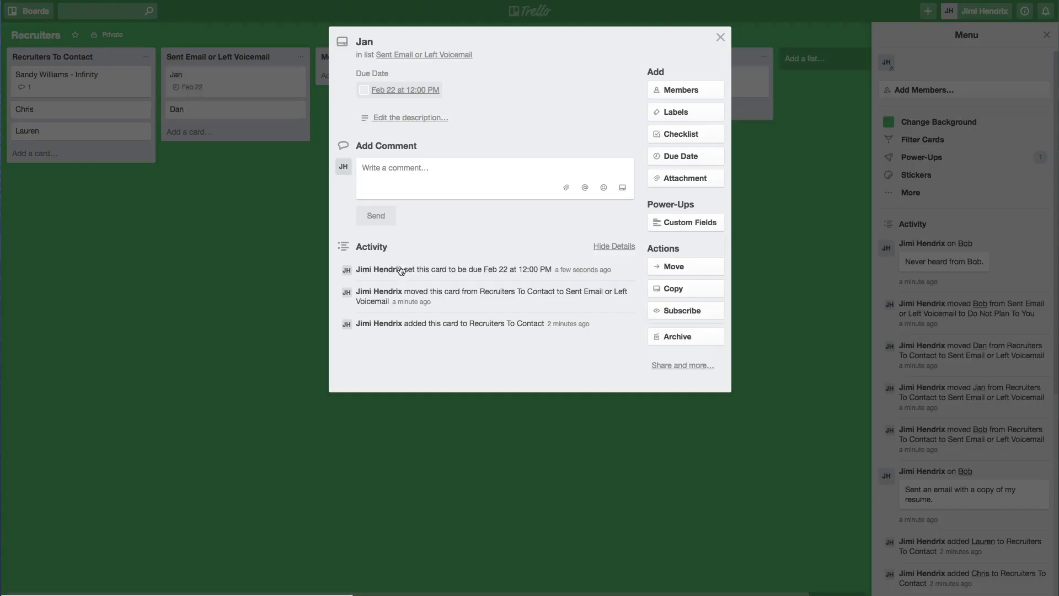
{"action": "type", "text": "Headhunt"}
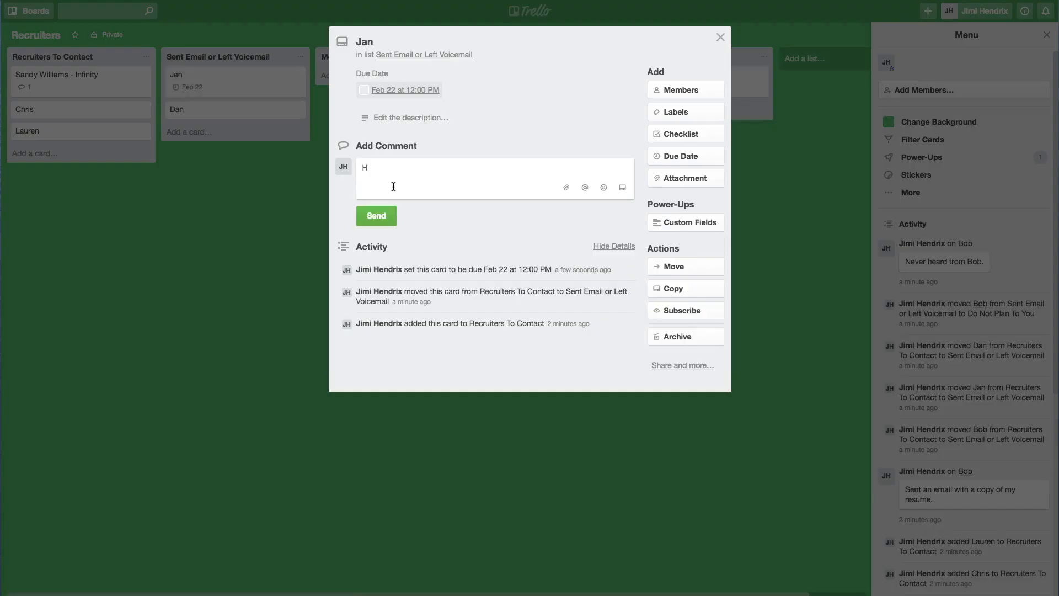
{"action": "key", "text": "BackSpace"}
{"action": "key", "text": "BackSpace"}
{"action": "key", "text": "BackSpace"}
{"action": "key", "text": "BackSpace"}
{"action": "key", "text": "BackSpace"}
{"action": "type", "text": "rd from Jan. We're going to meet next week."}
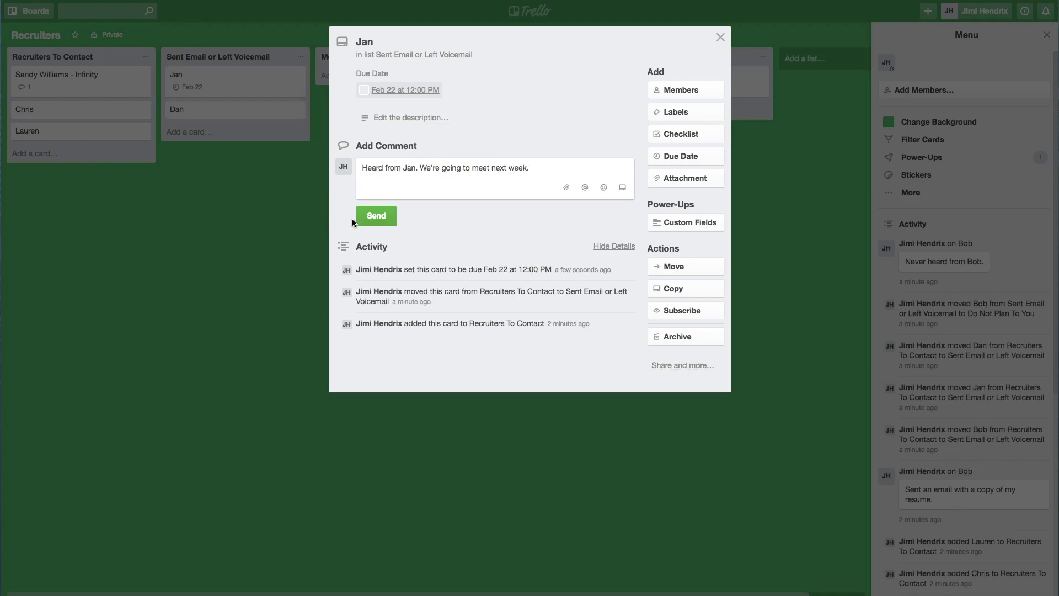
{"action": "left_click", "coordinate": [376, 215]}
{"action": "left_click", "coordinate": [299, 101]}
{"action": "left_click_drag", "start_coordinate": [248, 81], "coordinate": [379, 196]}
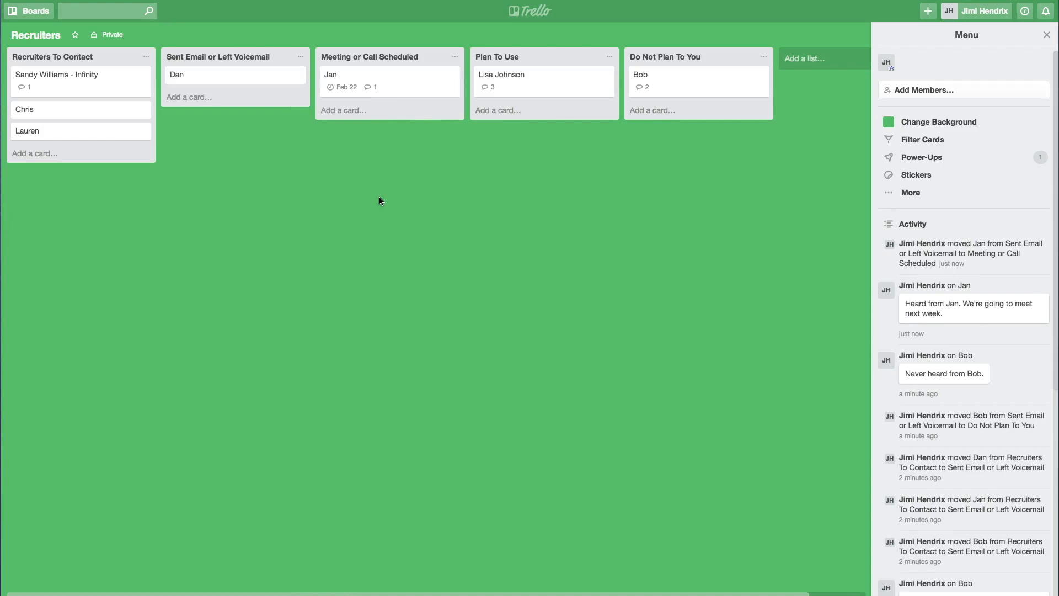
Comment 'Had a really nice talk. Plan to use for sure' on Jan, then move Jan into Plan To Use
{"action": "left_click", "coordinate": [411, 89]}
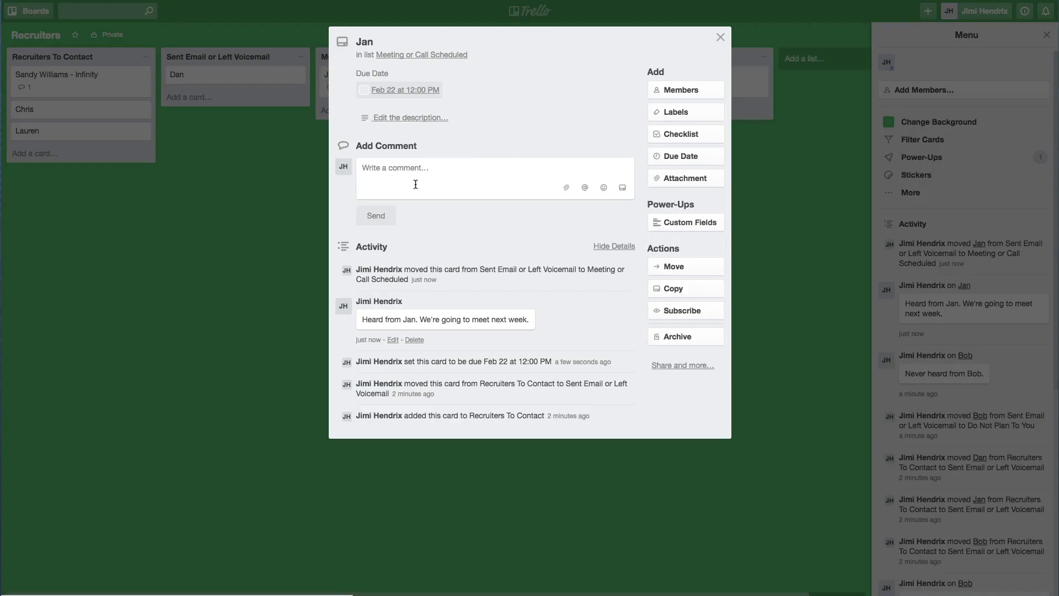
{"action": "type", "text": "Had a really"}
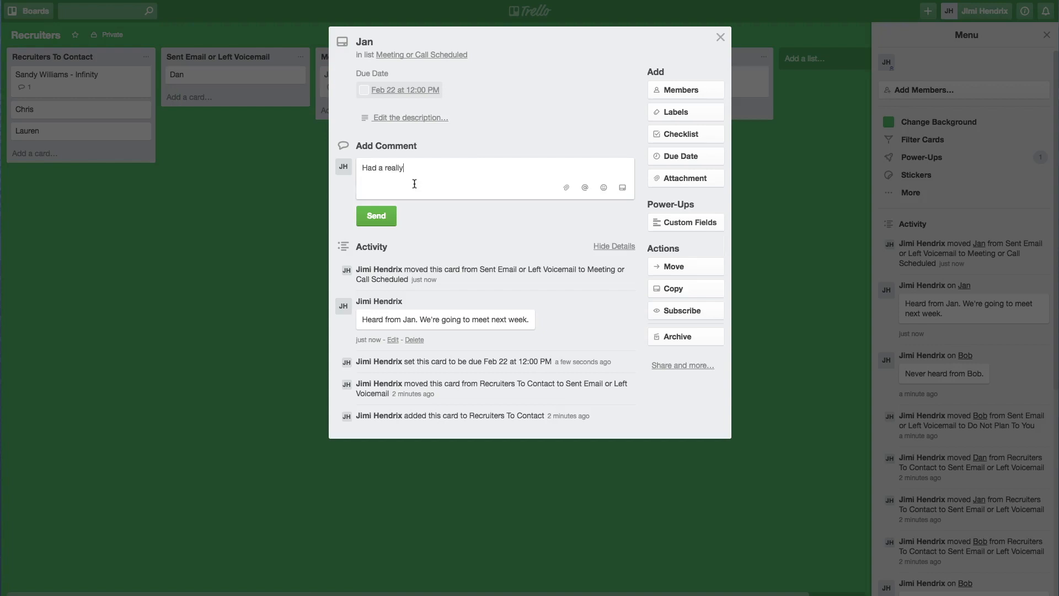
{"action": "type", "text": " nice talk. Plan t"}
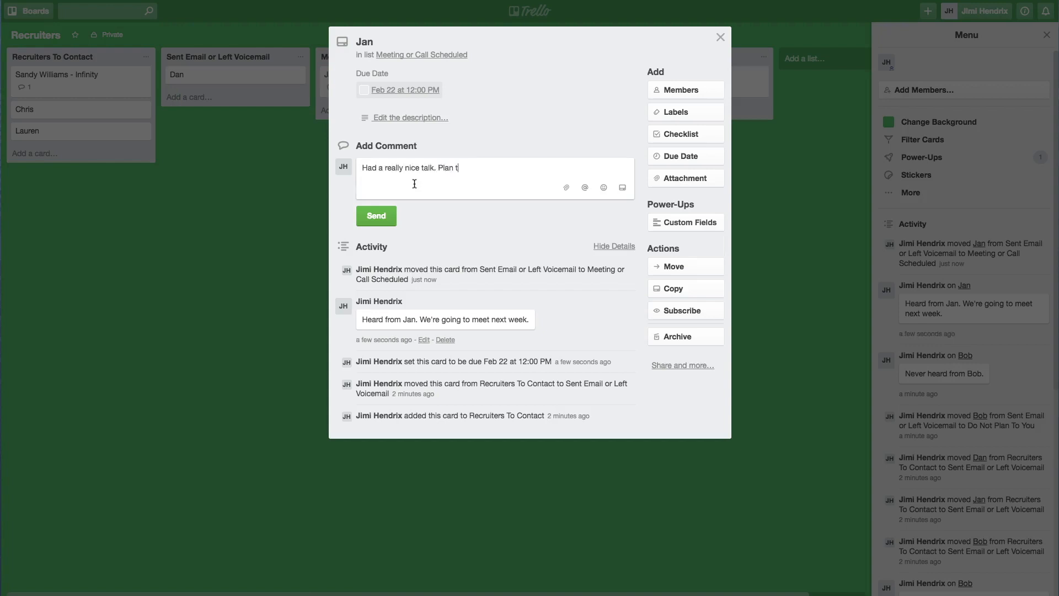
{"action": "type", "text": "o use for sure!"}
{"action": "left_click", "coordinate": [385, 217]}
{"action": "key", "text": "Escape"}
{"action": "left_click_drag", "start_coordinate": [383, 87], "coordinate": [541, 133]}
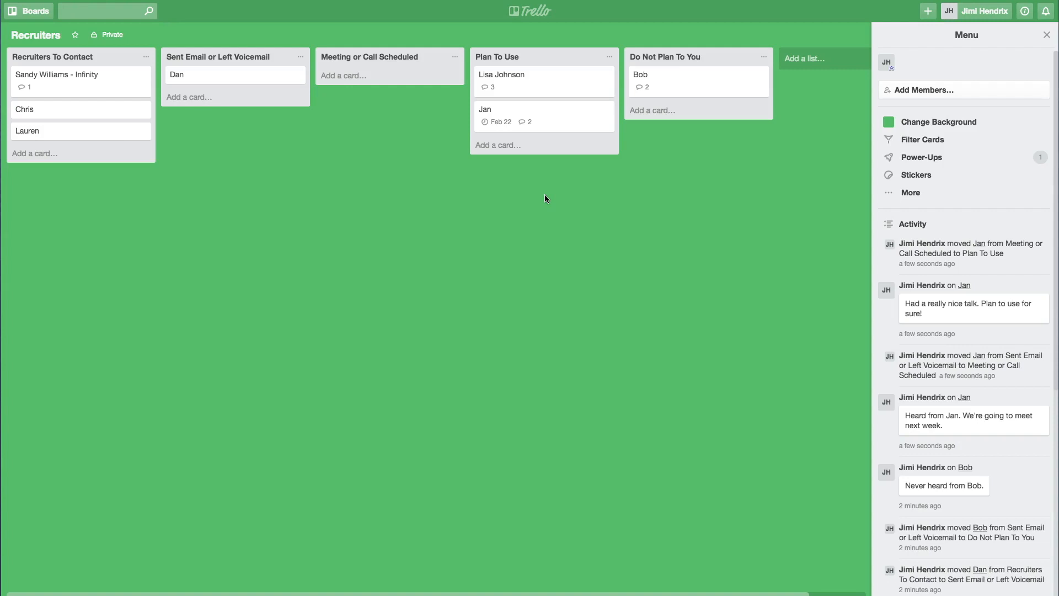
Save a description on Dan's card reading 'Email address' and 'Phone number' on separate lines
{"action": "left_click", "coordinate": [224, 77]}
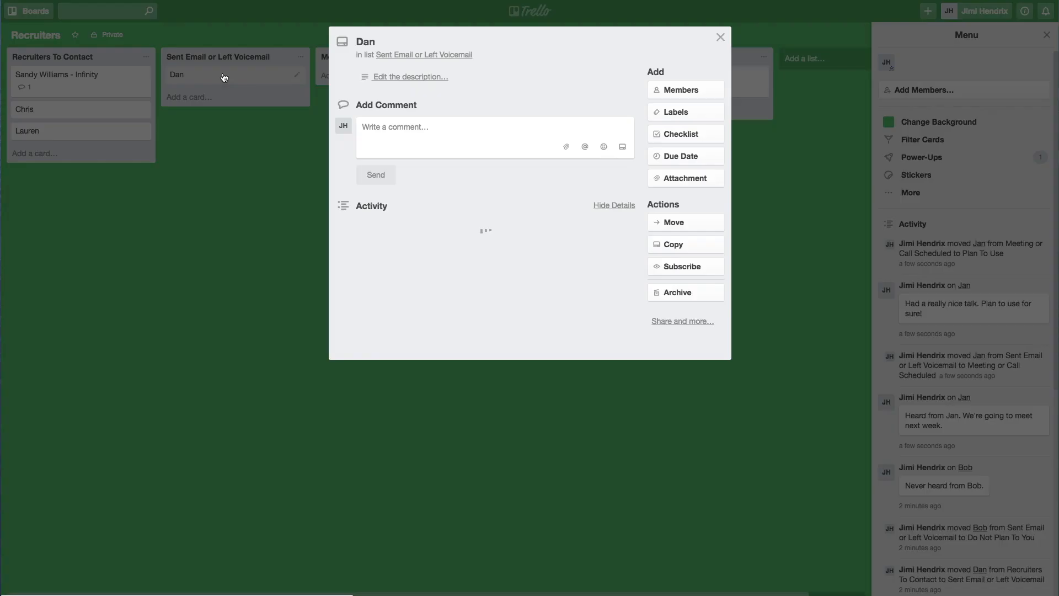
{"action": "left_click", "coordinate": [410, 77]}
{"action": "type", "text": "Email address"}
{"action": "key", "text": "Return"}
{"action": "type", "text": "Phone number"}
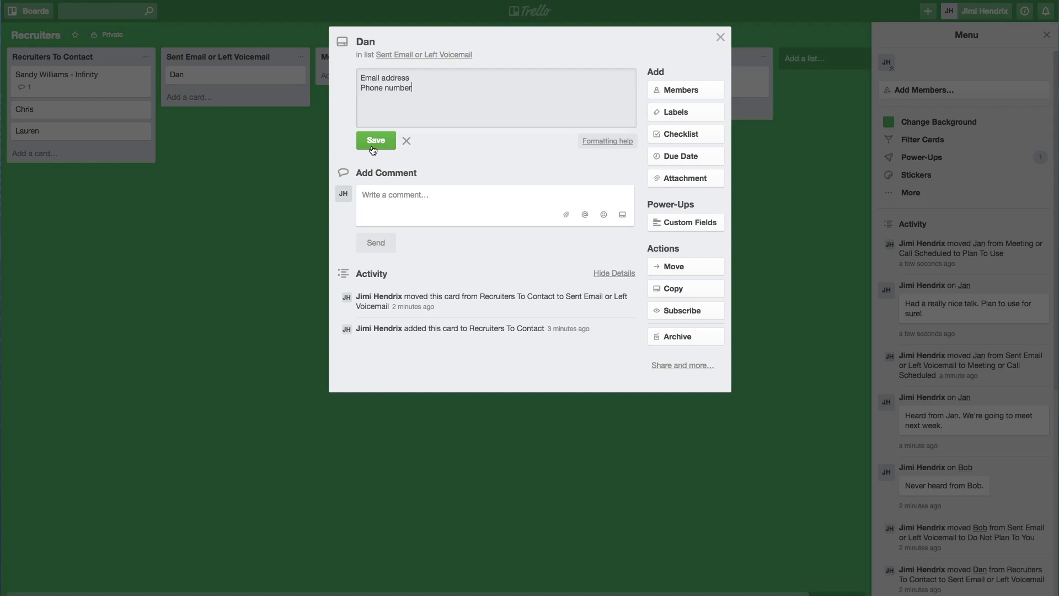
{"action": "left_click", "coordinate": [375, 141]}
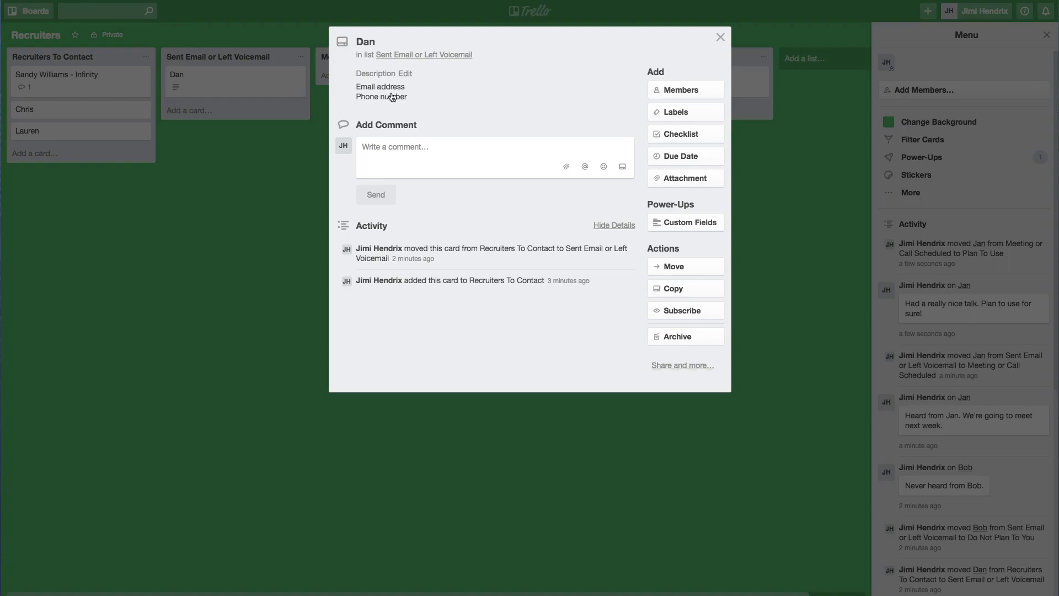
{"action": "key", "text": "Escape"}
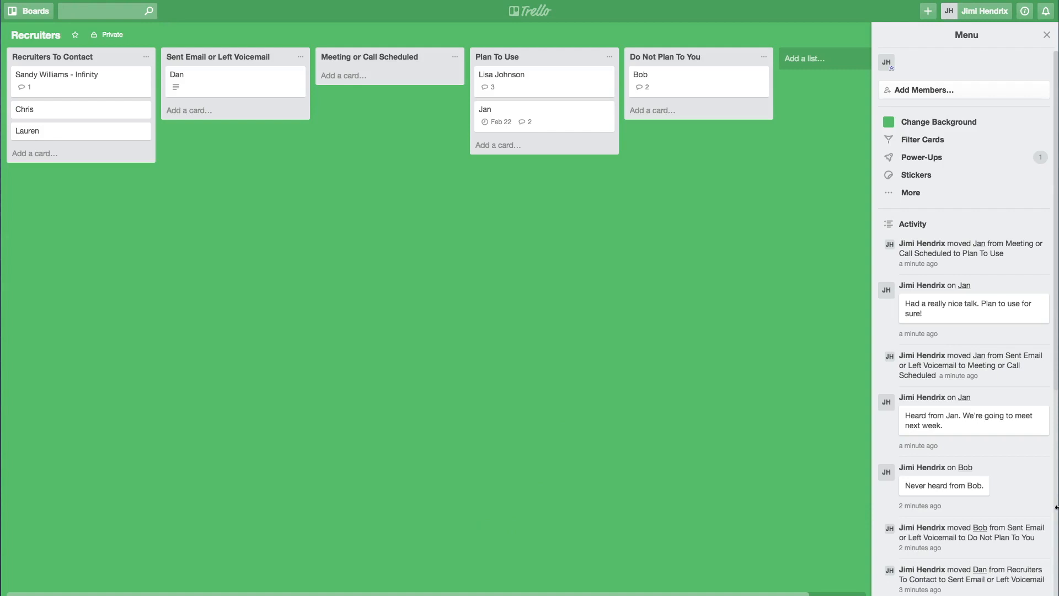
{"action": "mouse_move", "coordinate": [1057, 594]}
{"action": "left_click", "coordinate": [583, 94]}
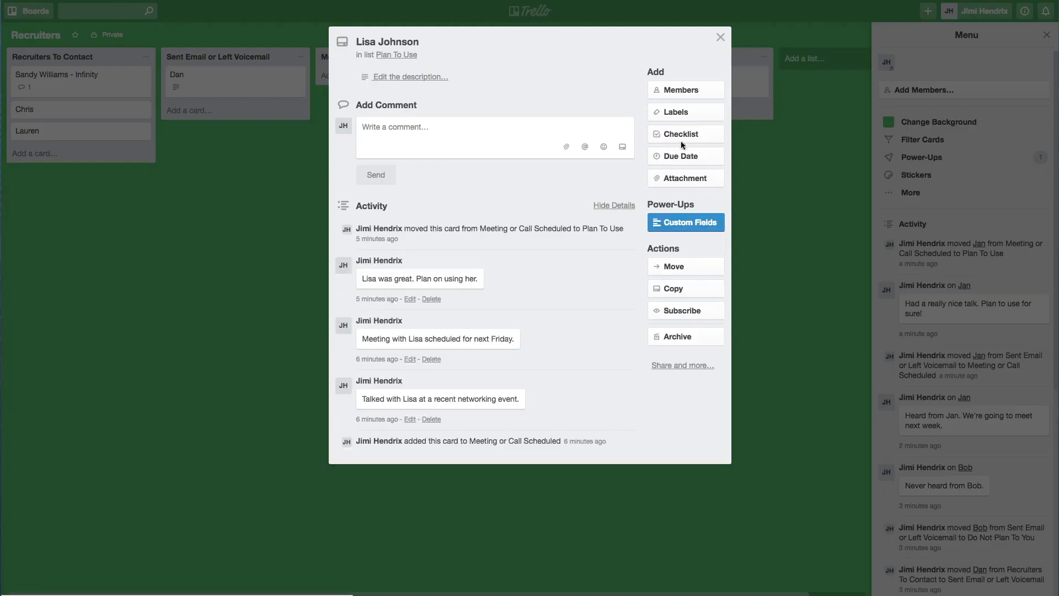
{"action": "left_click", "coordinate": [685, 112]}
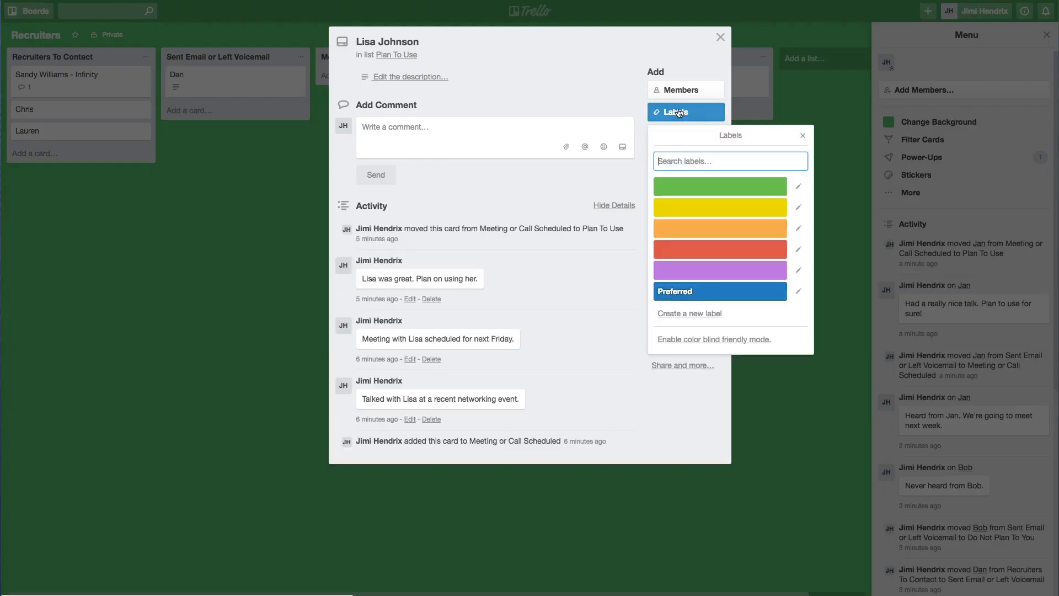
{"action": "left_click", "coordinate": [705, 295]}
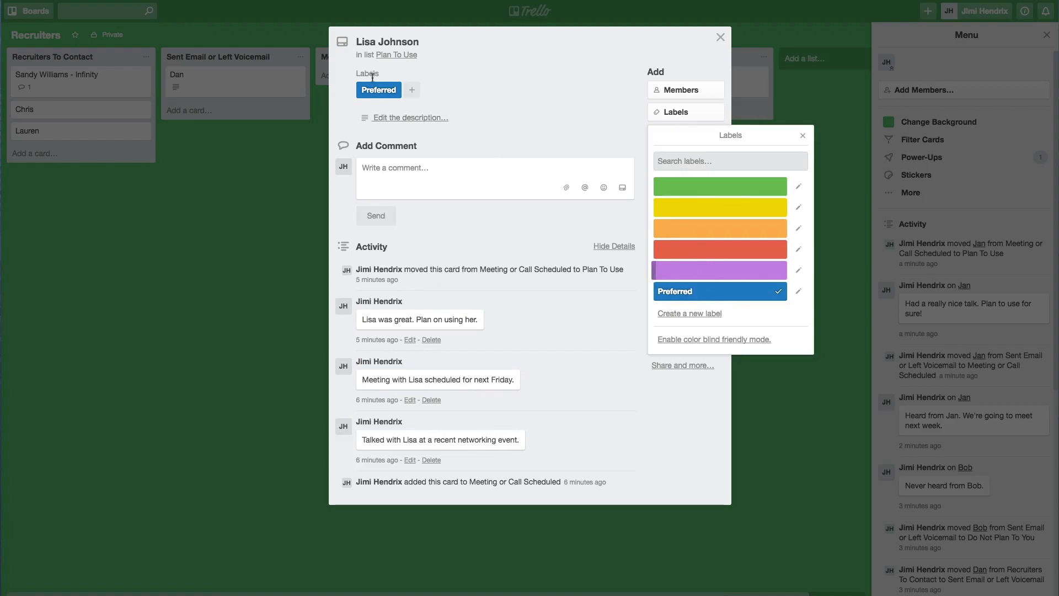
{"action": "left_click", "coordinate": [384, 98]}
{"action": "key", "text": "Escape"}
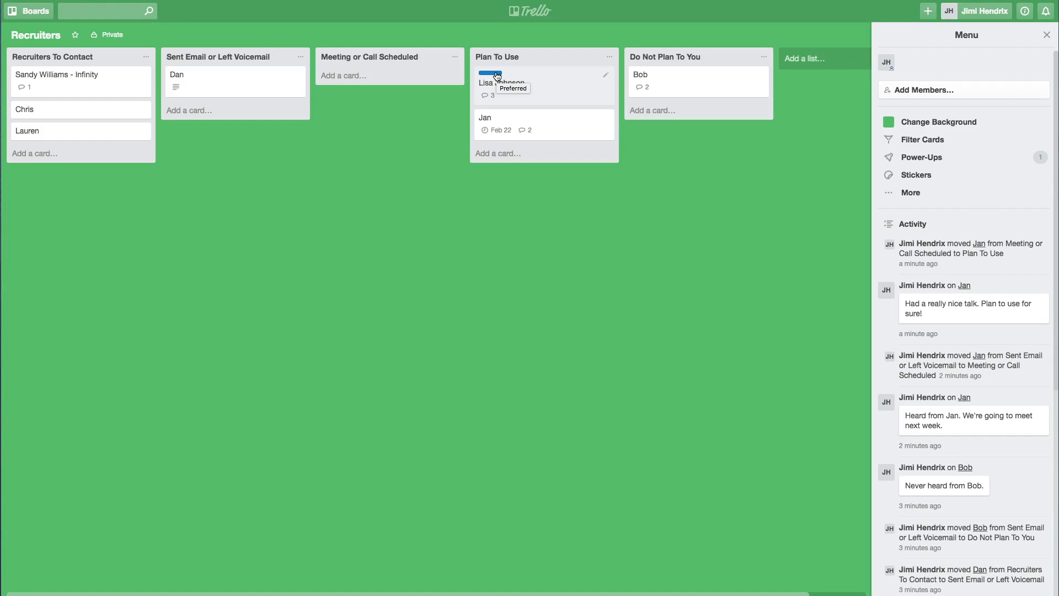
Add new cards Don and Sam to the Plan To Use list
{"action": "left_click", "coordinate": [509, 154]}
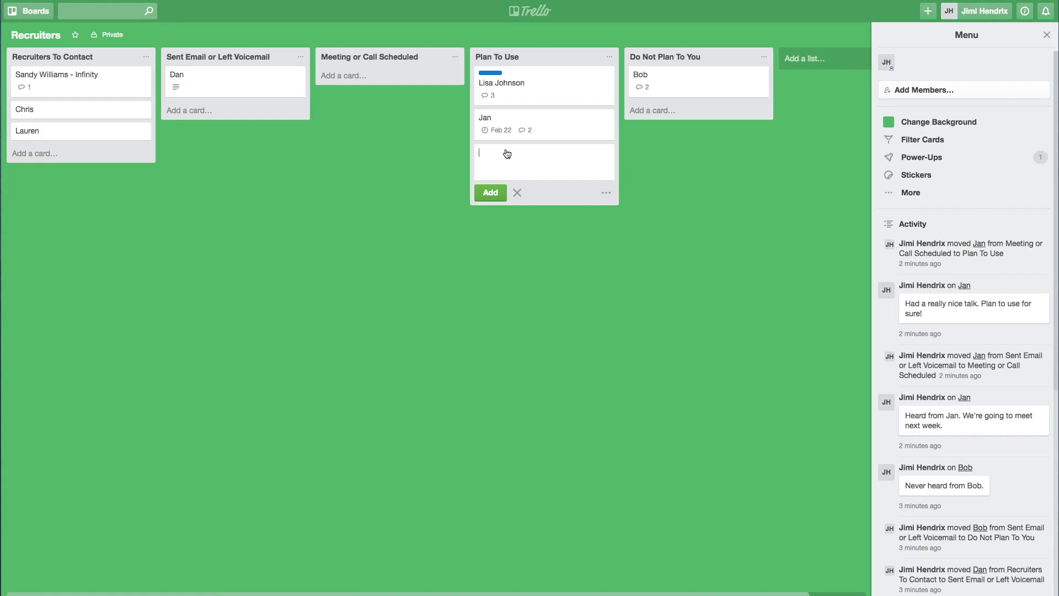
{"action": "type", "text": "Don"}
{"action": "key", "text": "Return"}
{"action": "type", "text": "Sam"}
{"action": "key", "text": "Return"}
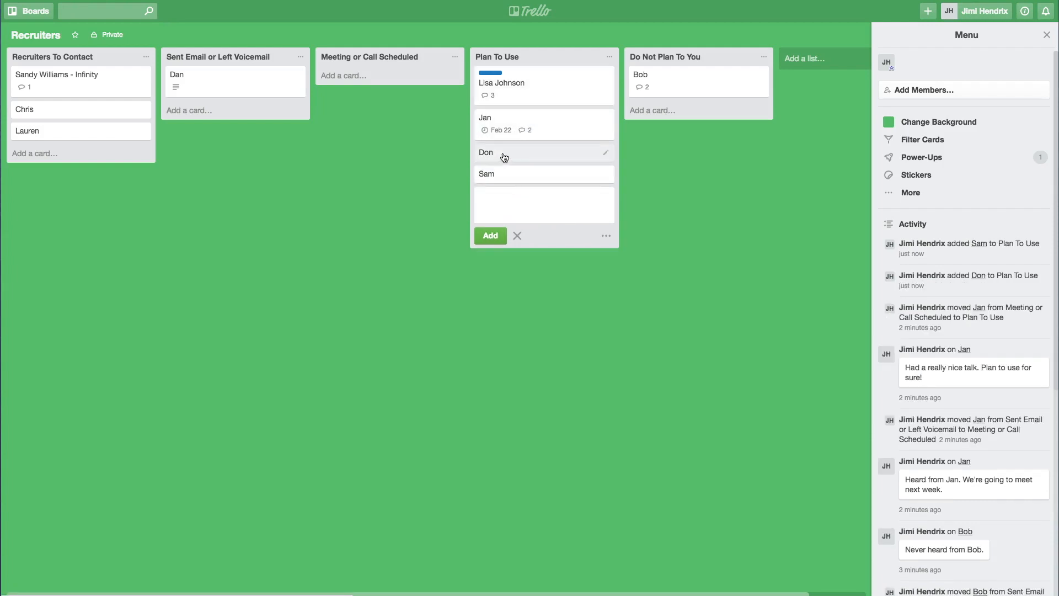
{"action": "key", "text": "Escape"}
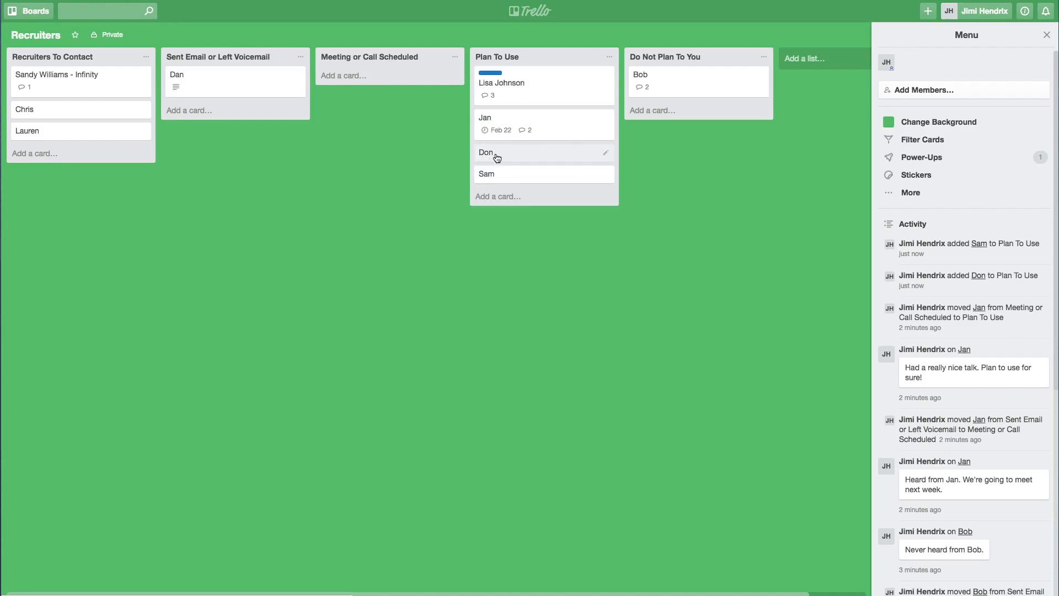
{"action": "key", "text": "l"}
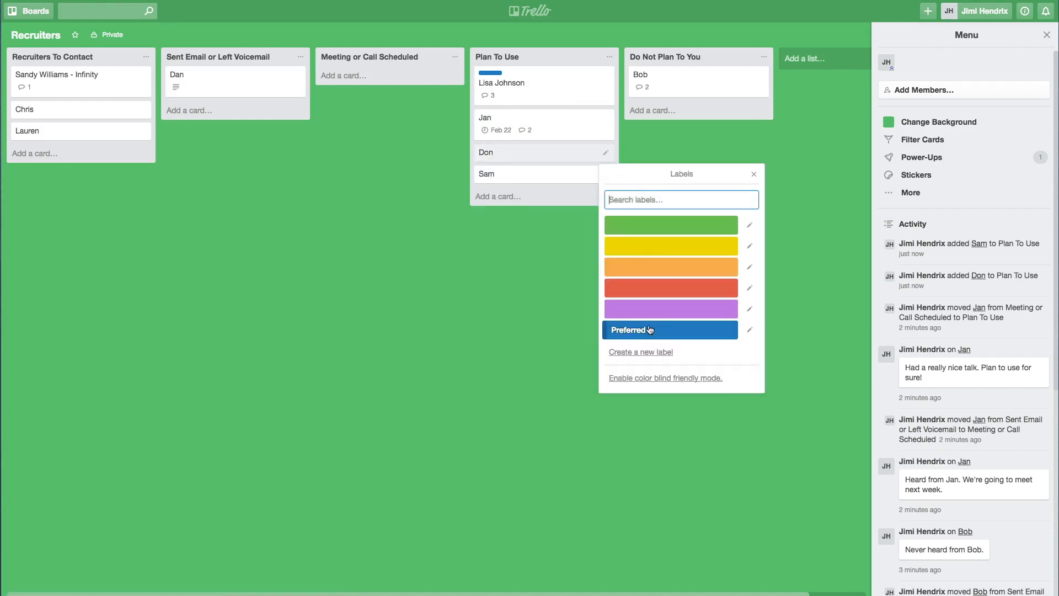
{"action": "left_click", "coordinate": [650, 330]}
{"action": "key", "text": "Escape"}
{"action": "left_click_drag", "start_coordinate": [504, 165], "coordinate": [509, 120]}
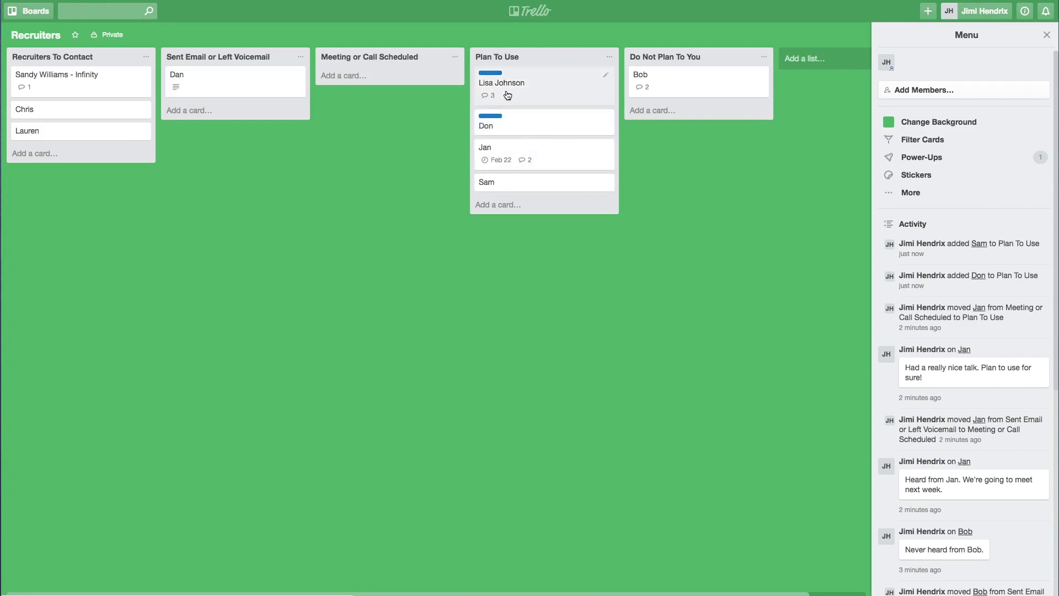